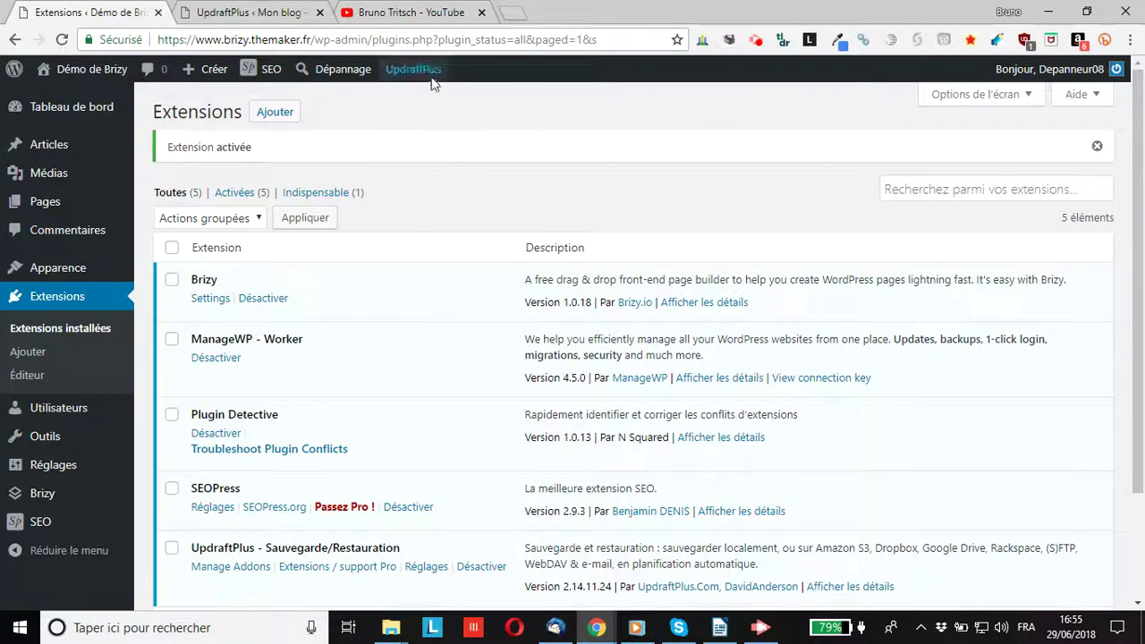
- Open the UpdraftPlus extensions page and examine the form for connecting an UpdraftPlus.Com account
mouse_move(439, 66)
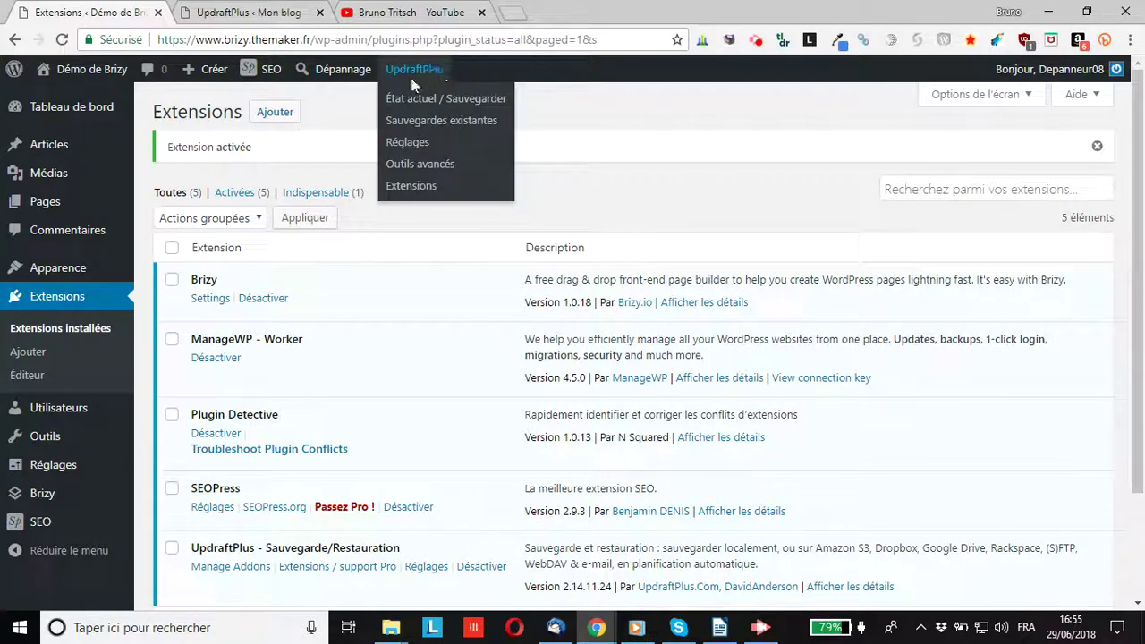
click(413, 191)
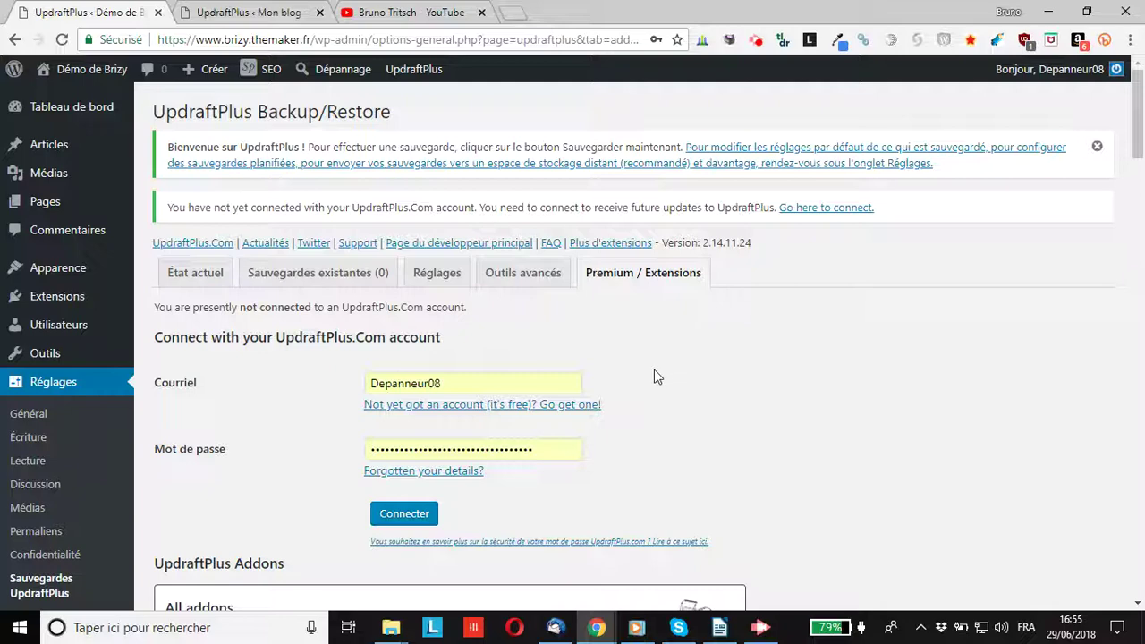
scroll(654, 376, down, 1)
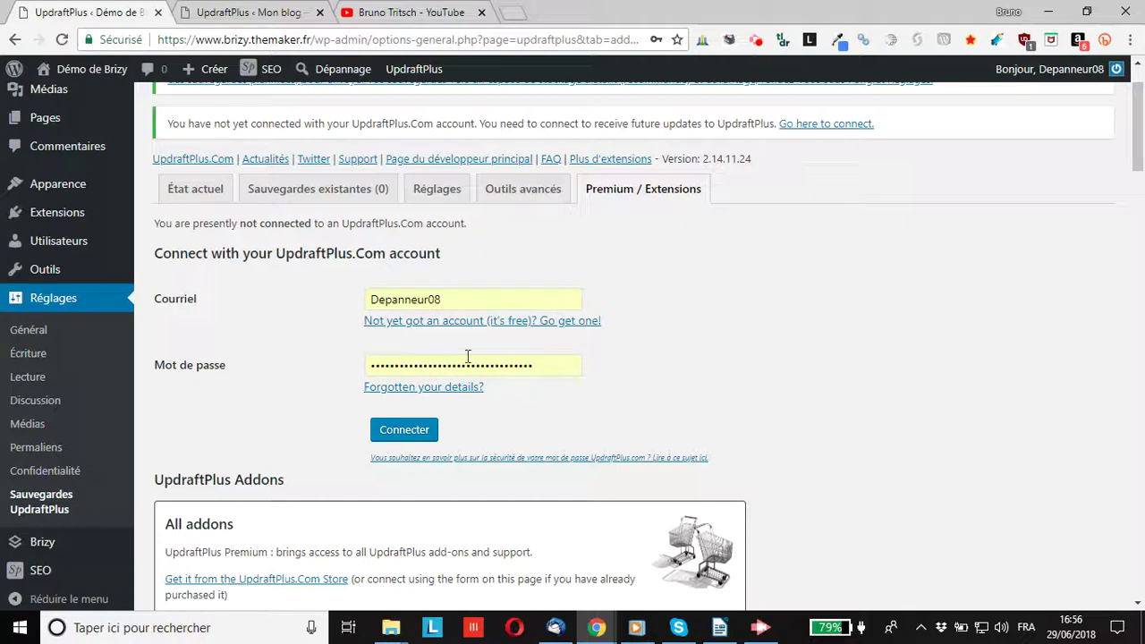
click(474, 298)
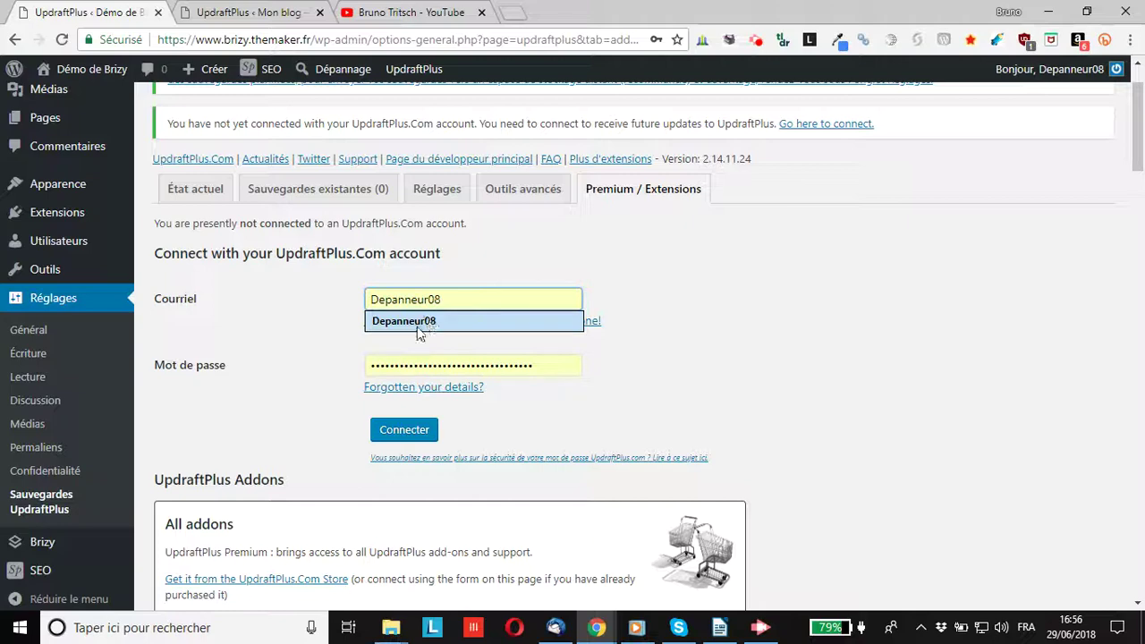
click(786, 286)
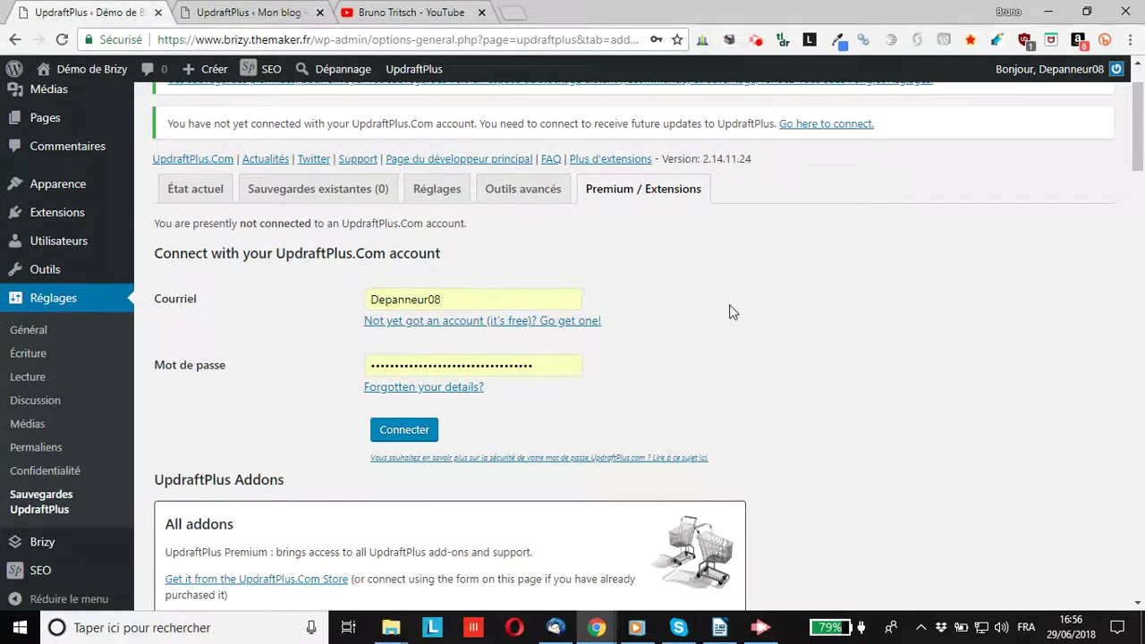
- Compare this UpdraftPlus add-ons page with the one on the mon-bracelet-magnetique.fr site, and return to the Brizy demo site
click(230, 16)
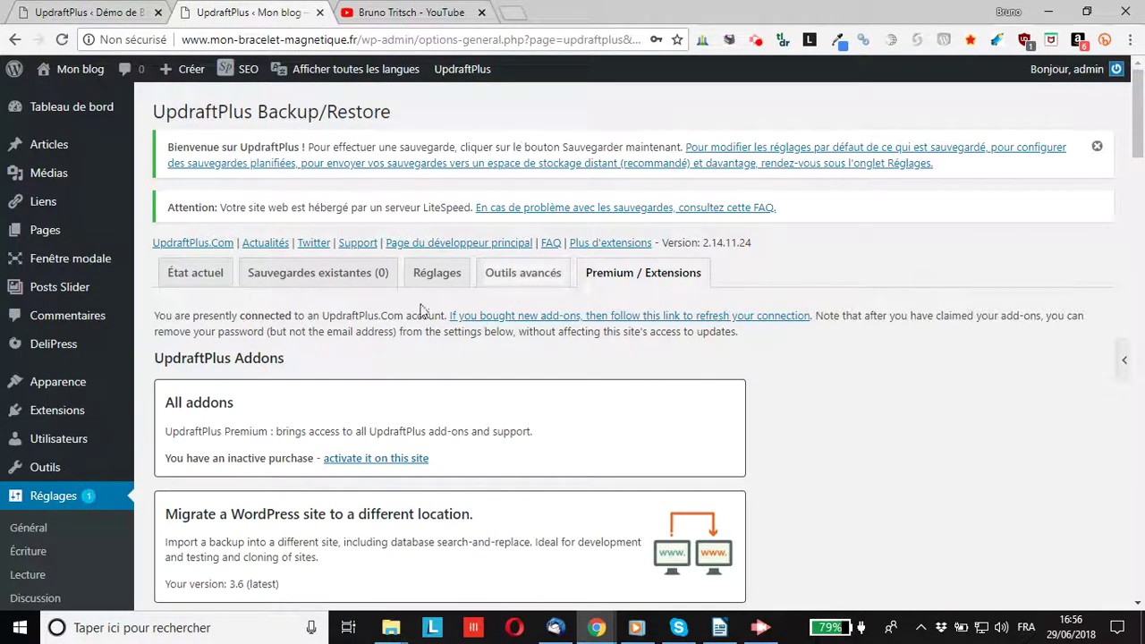
scroll(457, 348, down, 1)
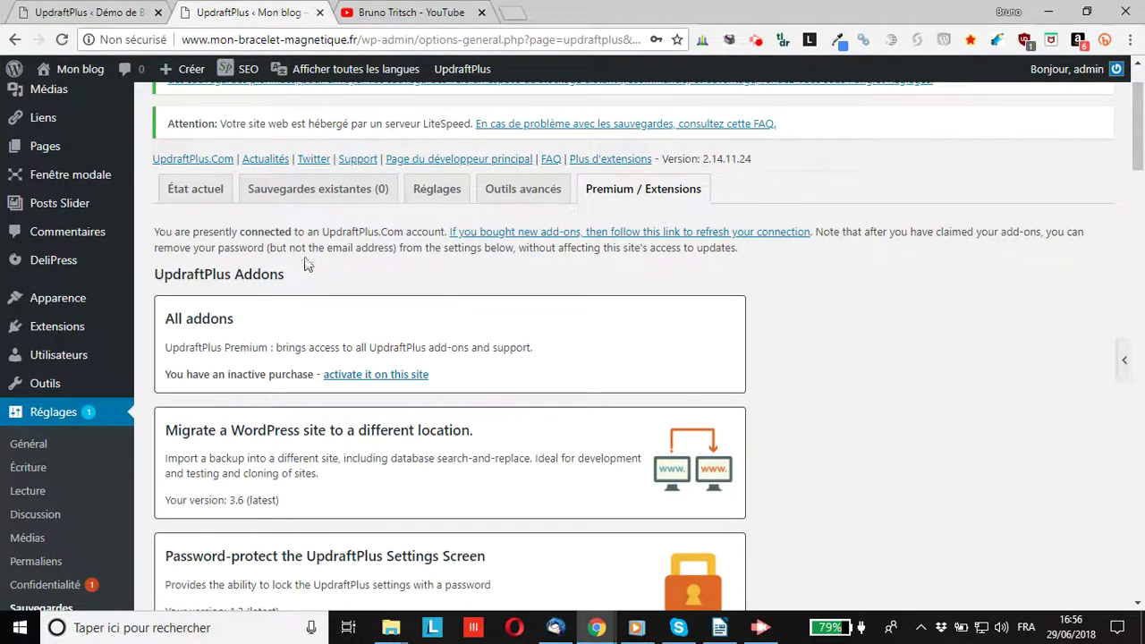
click(92, 11)
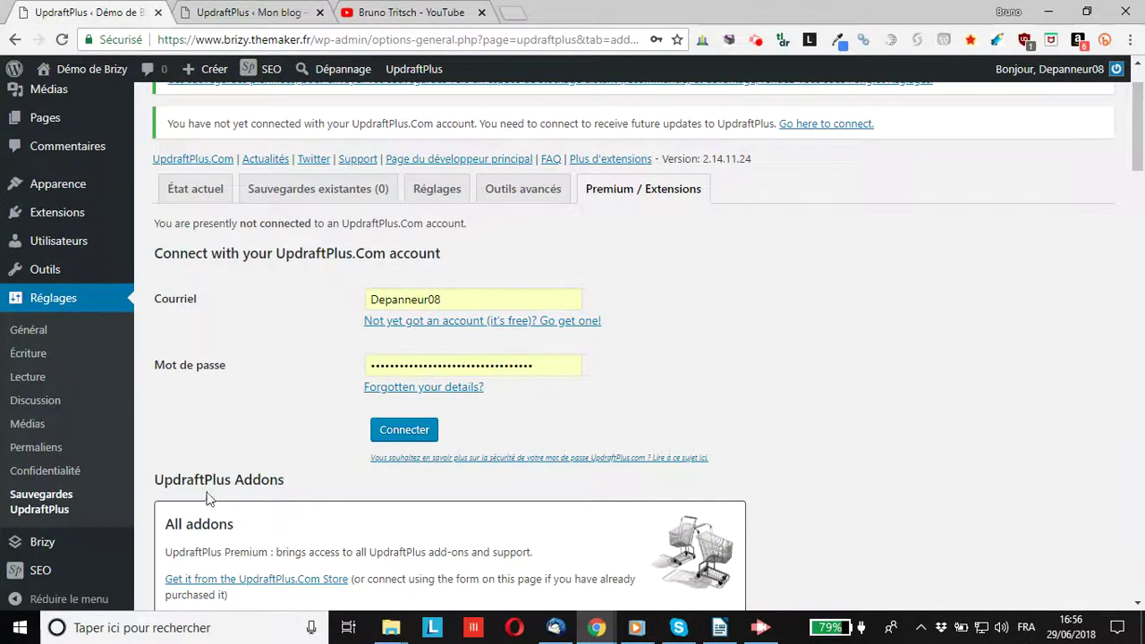
click(215, 13)
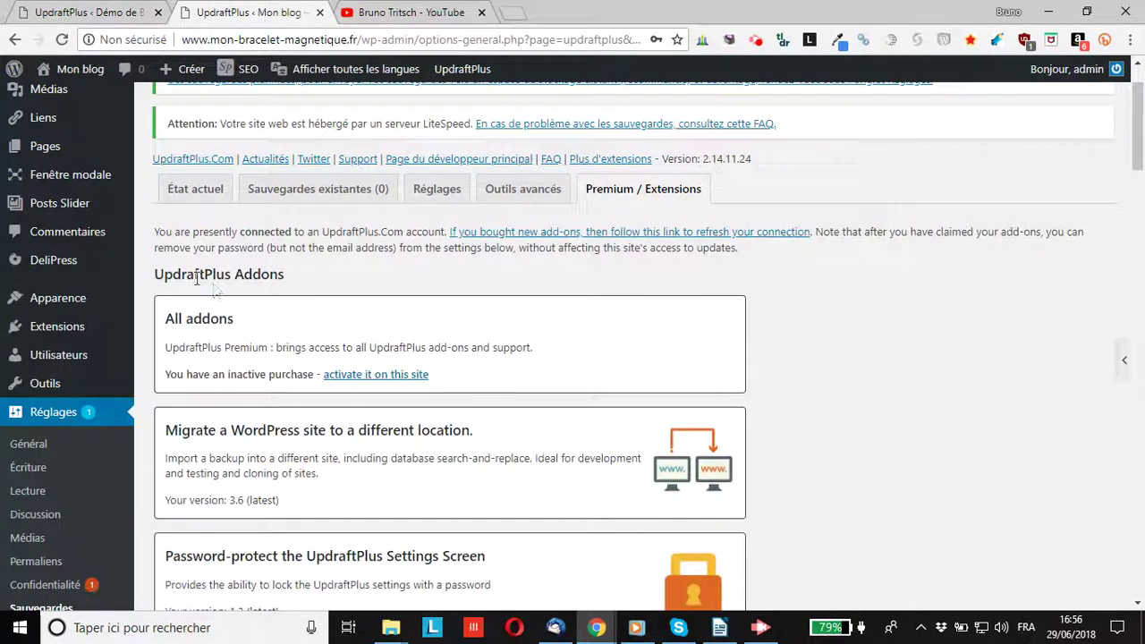
click(98, 12)
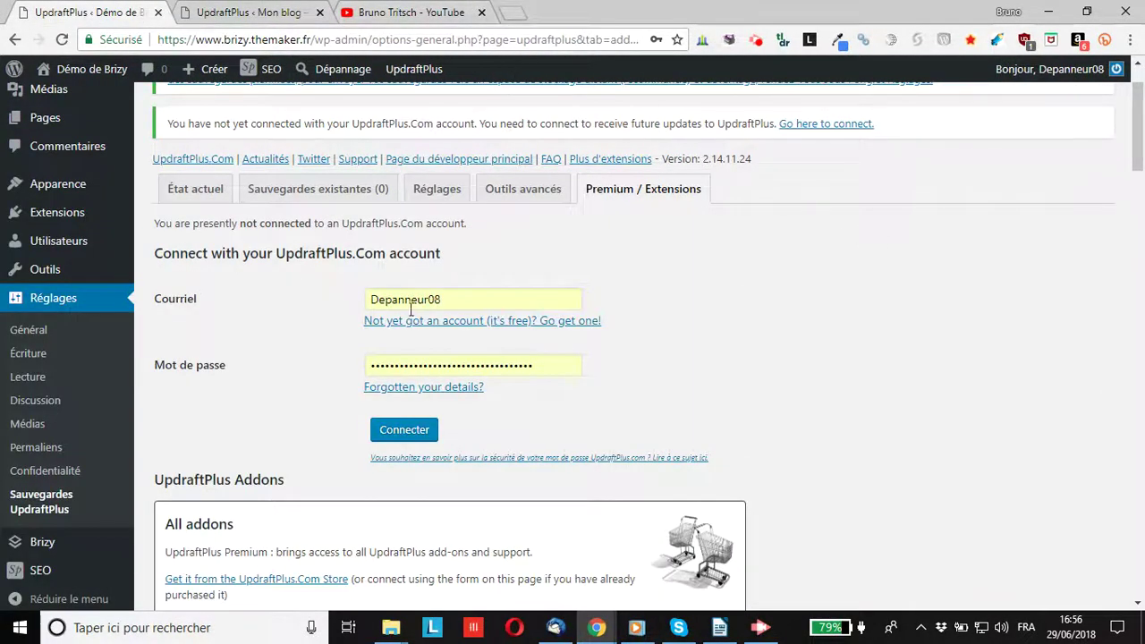
- Open the UpdraftPlus backup settings and schedule the file backups as Mensuellement
click(437, 195)
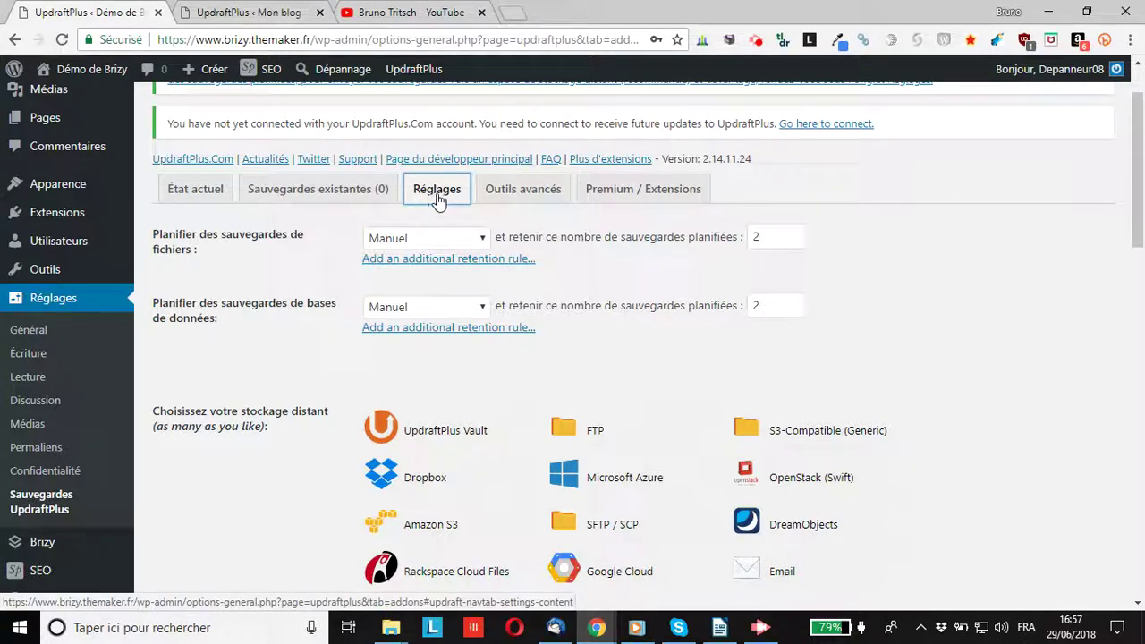
mouse_move(405, 76)
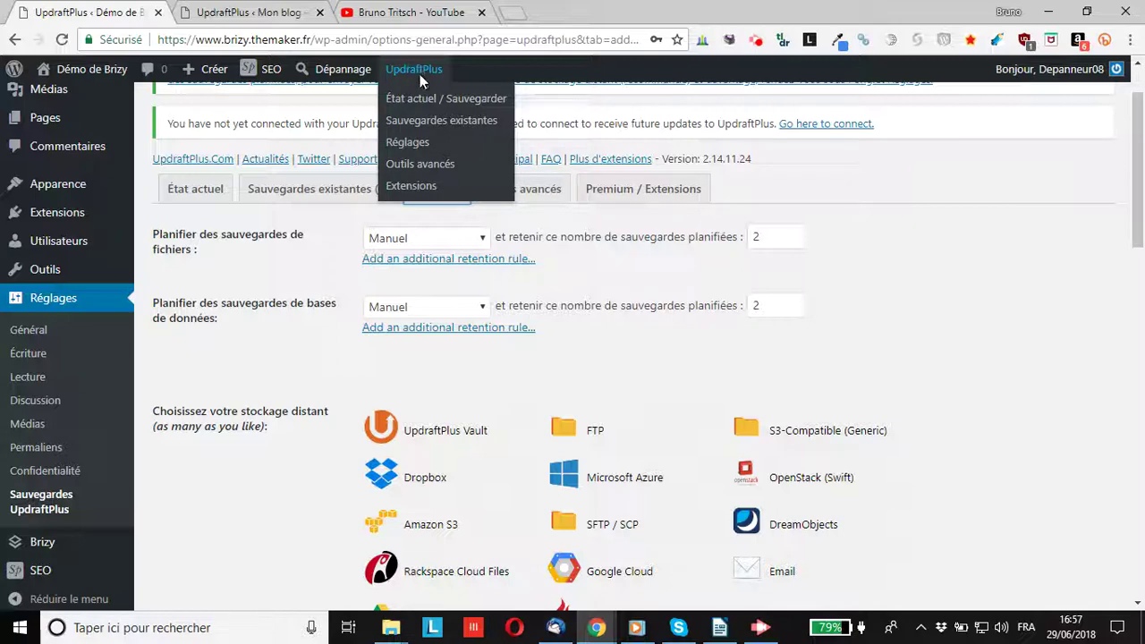
click(419, 144)
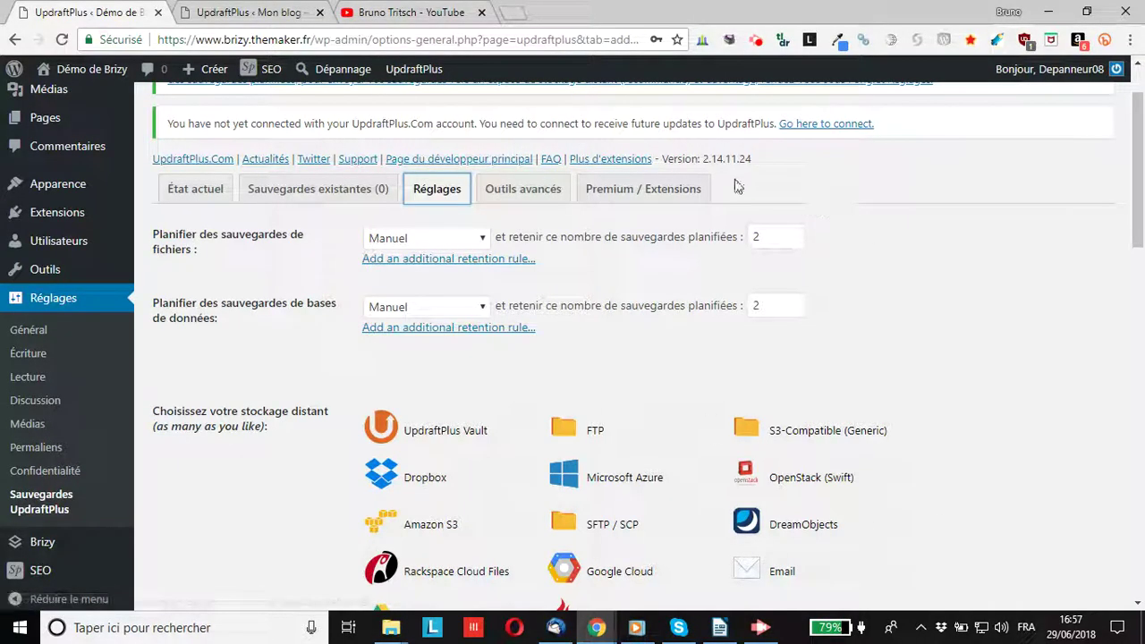
scroll(447, 188, down, 1)
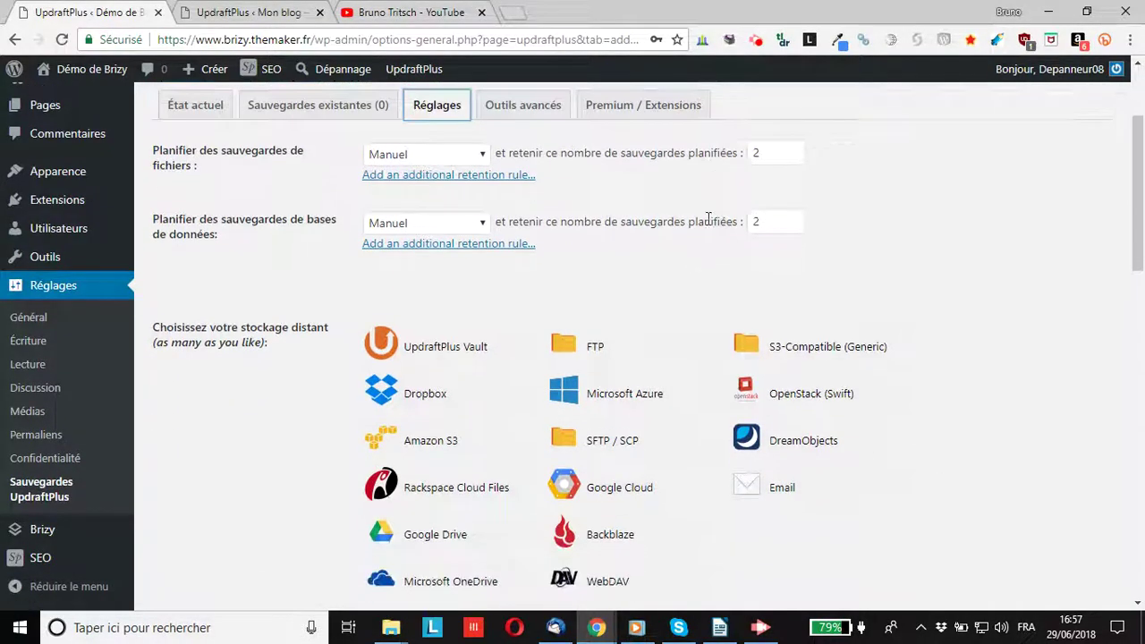
click(394, 157)
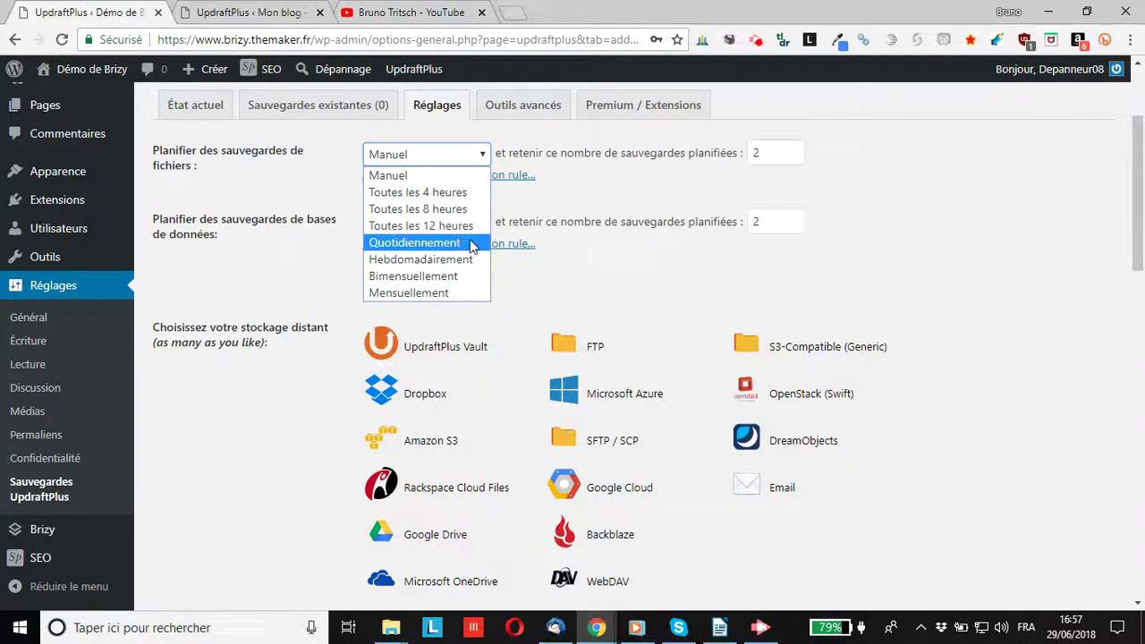
click(429, 294)
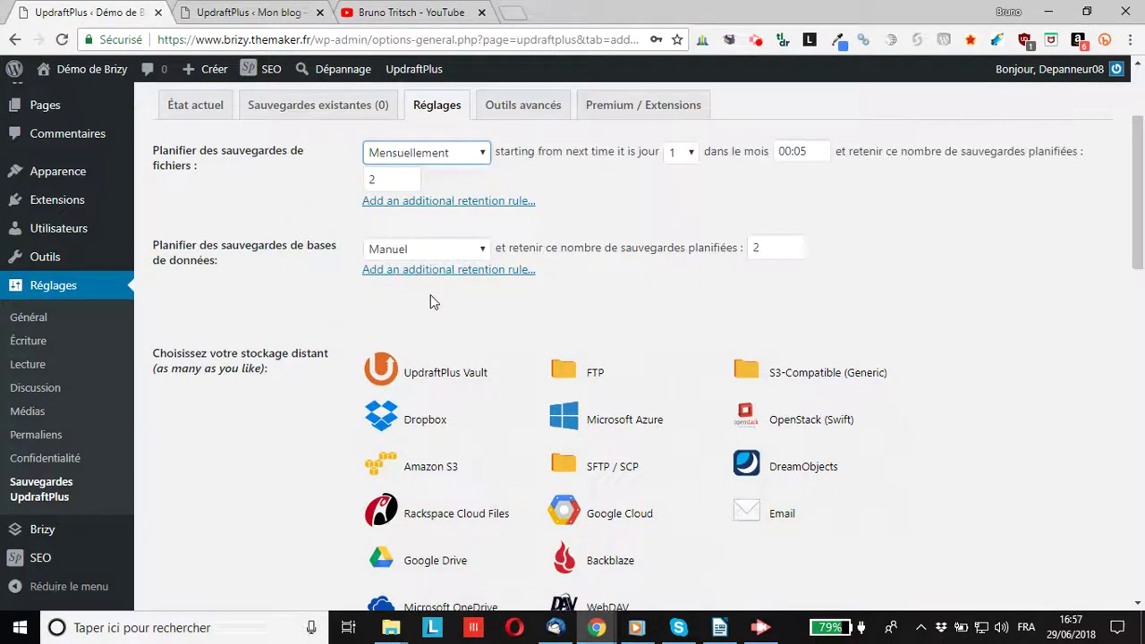
- Set the number of scheduled file backups to retain to 6
click(410, 178)
click(409, 178)
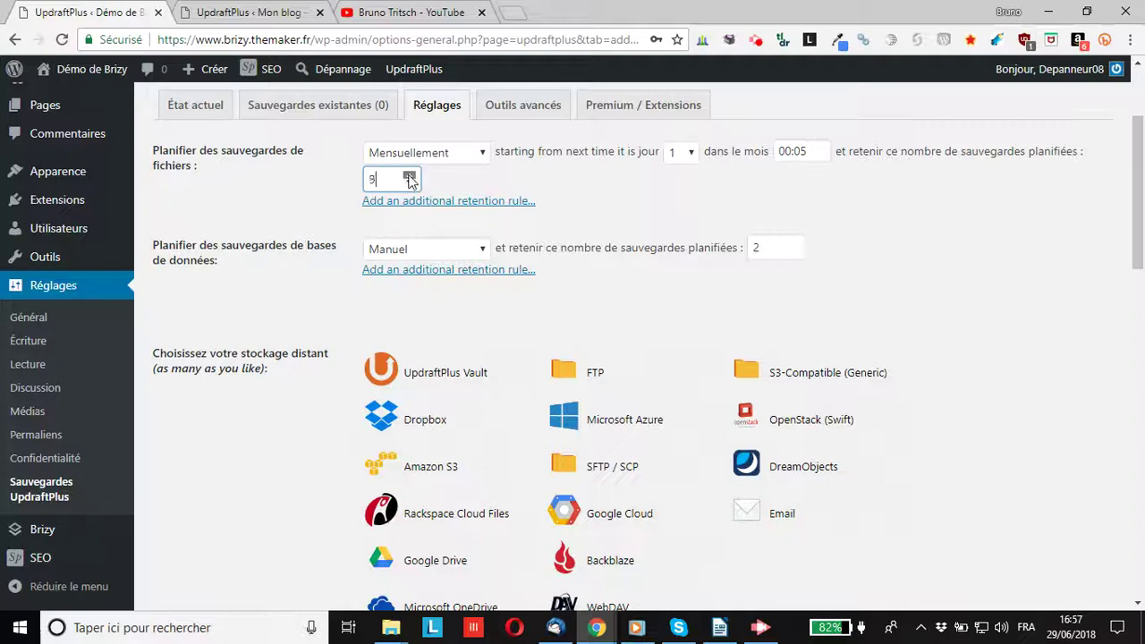
click(409, 176)
click(409, 183)
click(409, 183)
click(410, 183)
scroll(754, 192, down, 1)
scroll(547, 281, up, 1)
scroll(547, 281, up, 1)
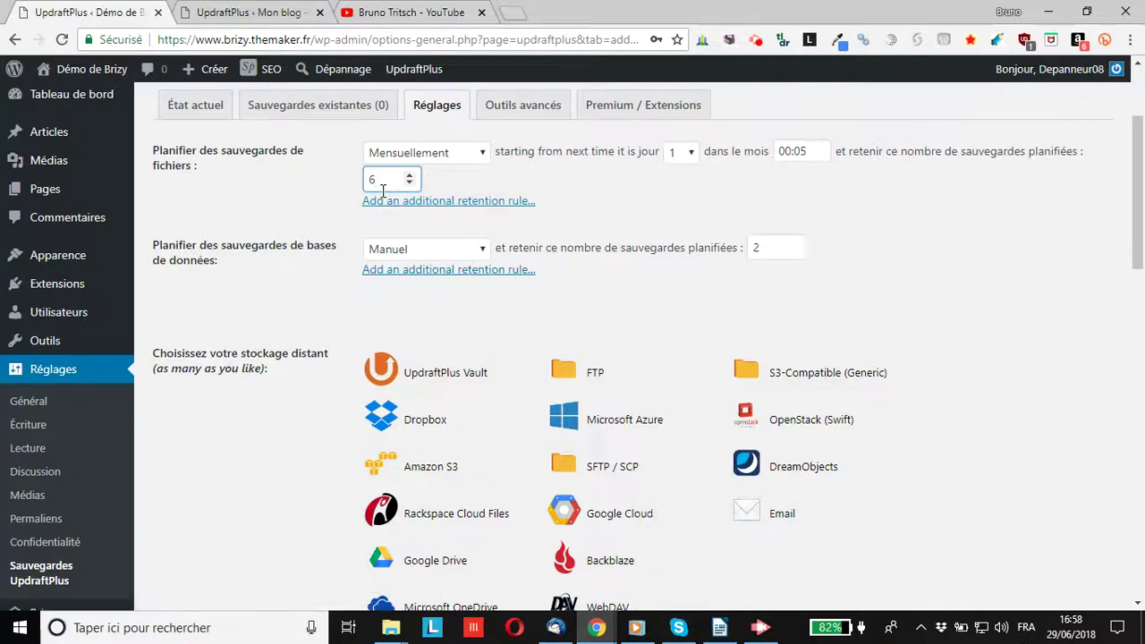
- Schedule the database backups as Hebdomadairement and increase the number of database backups to retain
mouse_move(26, 170)
click(423, 252)
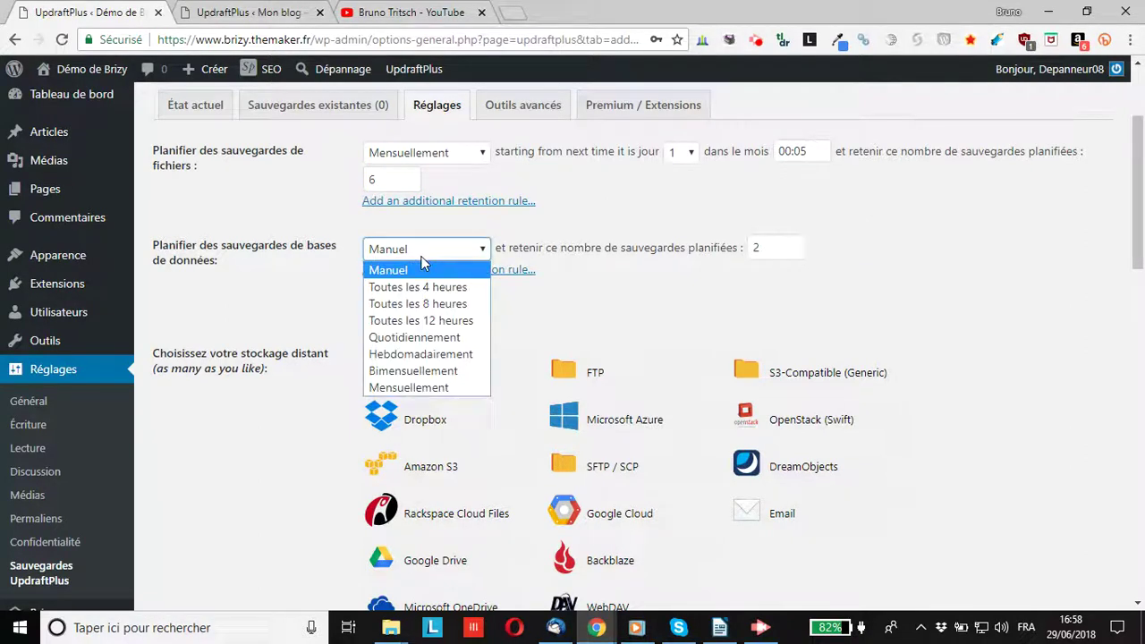
click(424, 265)
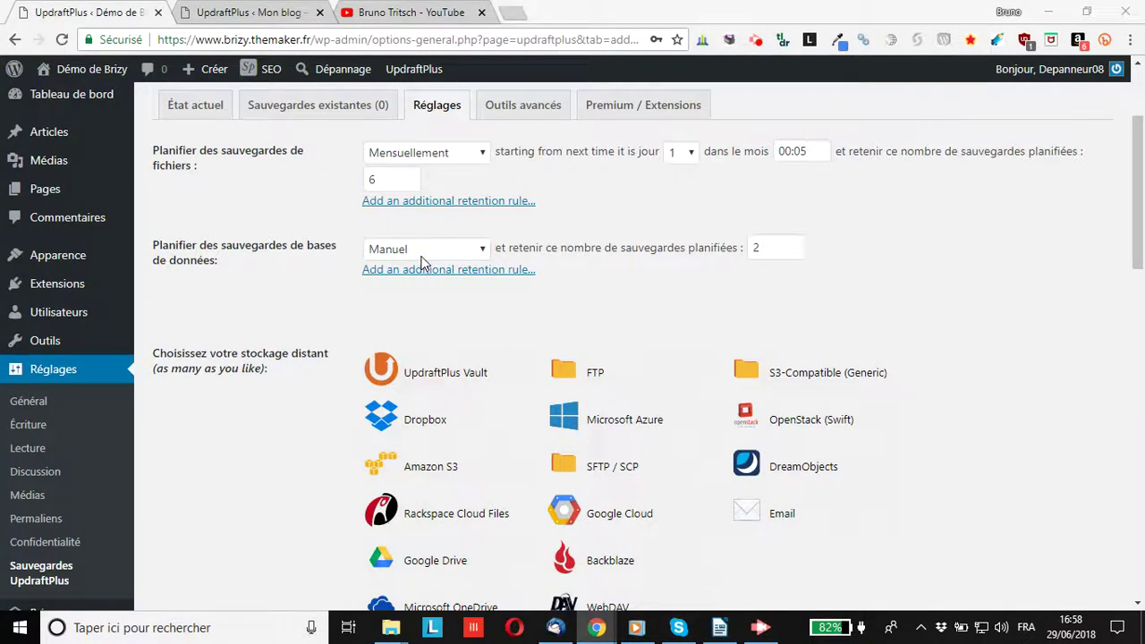
click(432, 252)
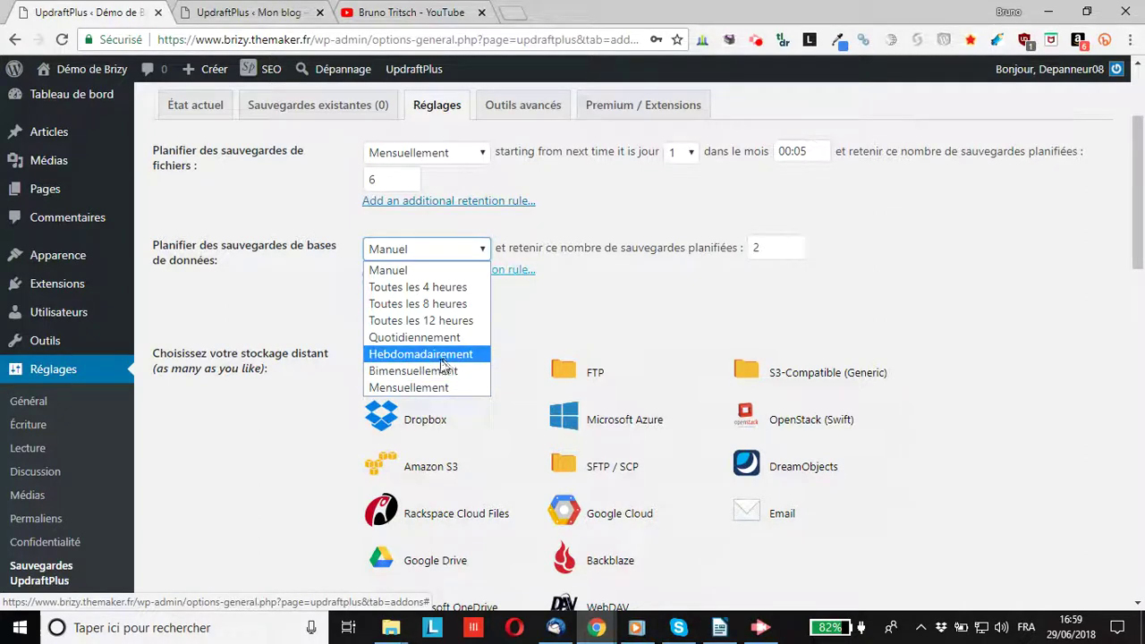
click(413, 357)
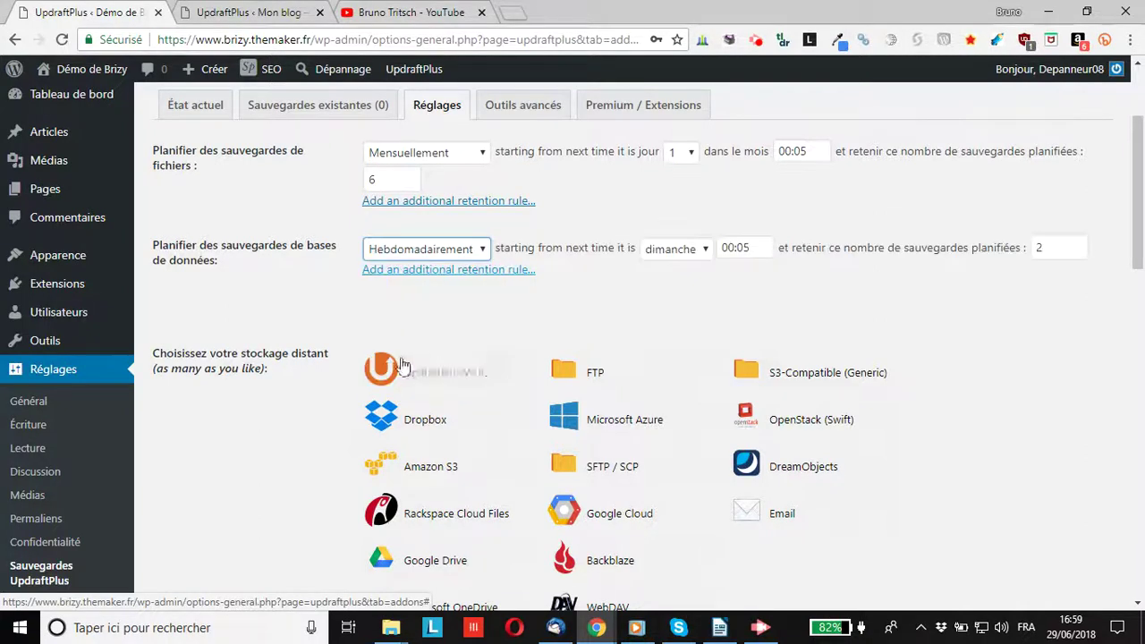
click(1077, 244)
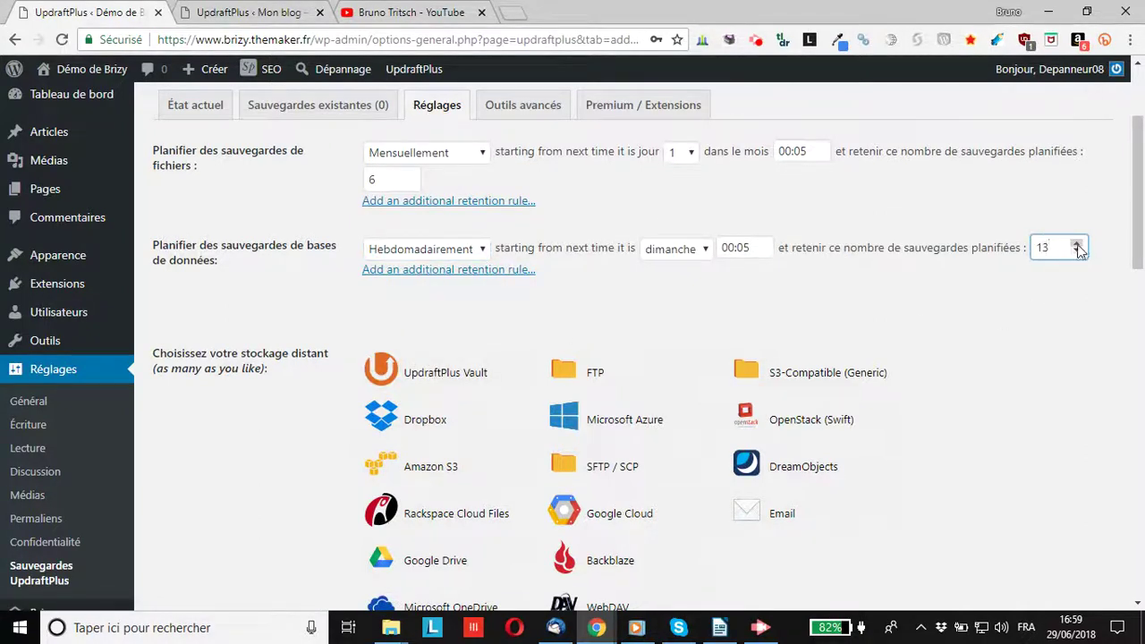
click(1077, 244)
- Choose Dropbox as the remote storage for the backups
scroll(324, 360, down, 2)
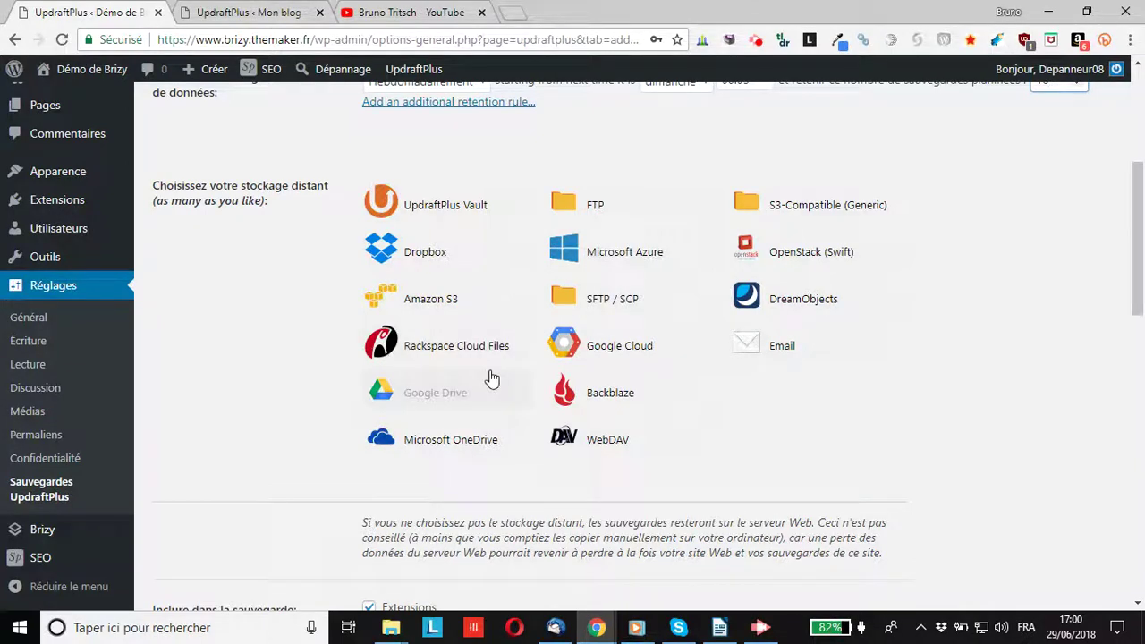
click(427, 250)
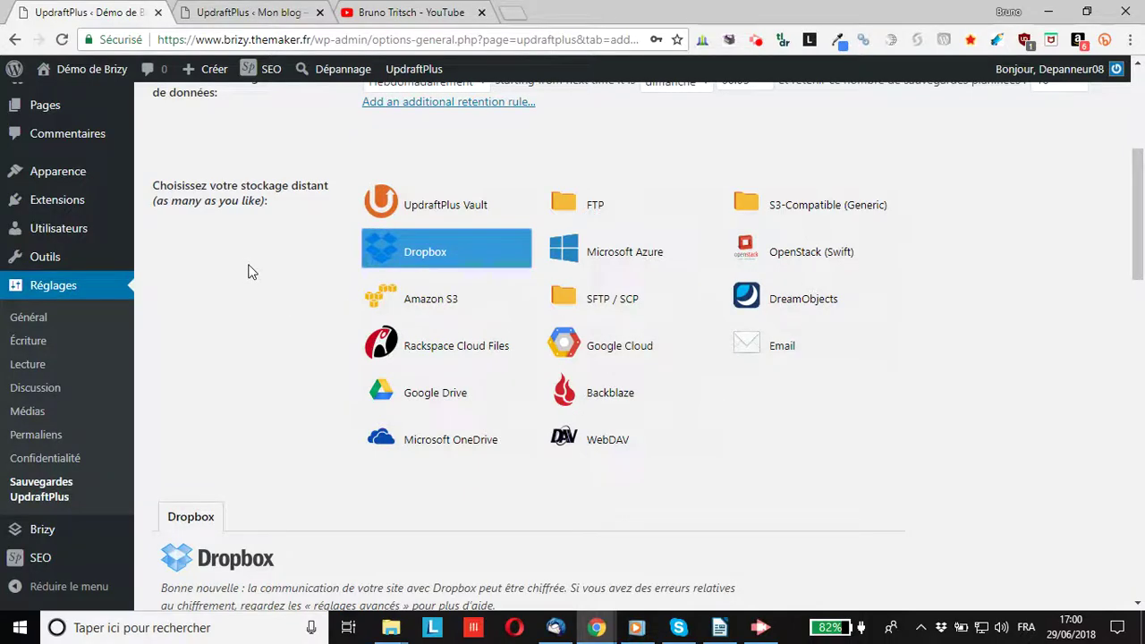
scroll(251, 271, down, 4)
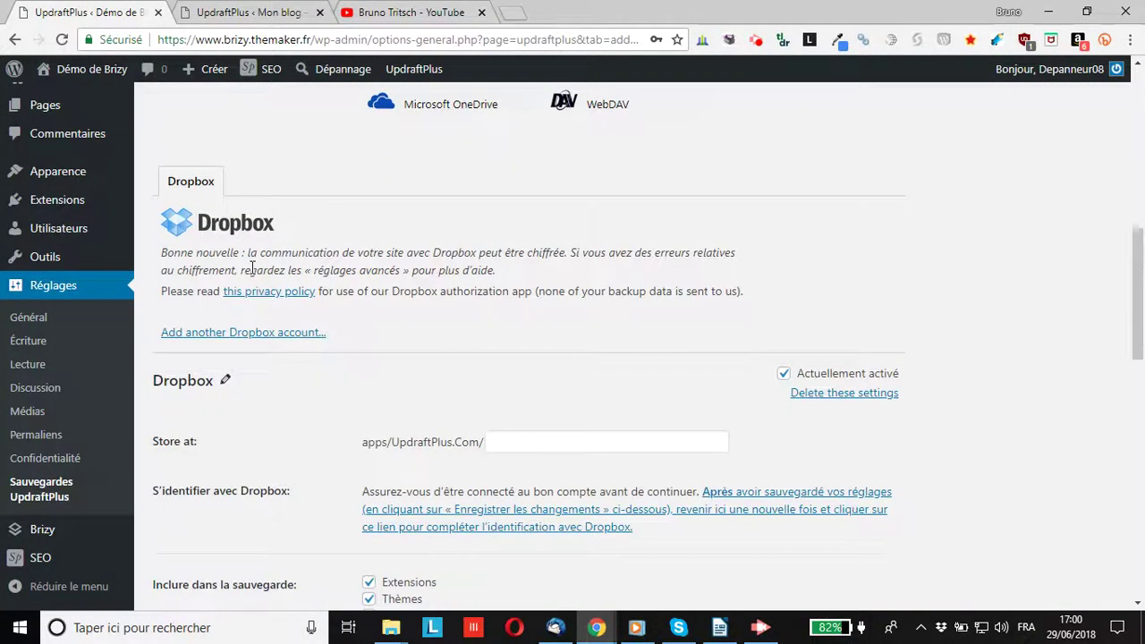
- Copy the domain brizy.themaker.fr from the site address and paste it as the Dropbox storage folder
scroll(251, 269, down, 2)
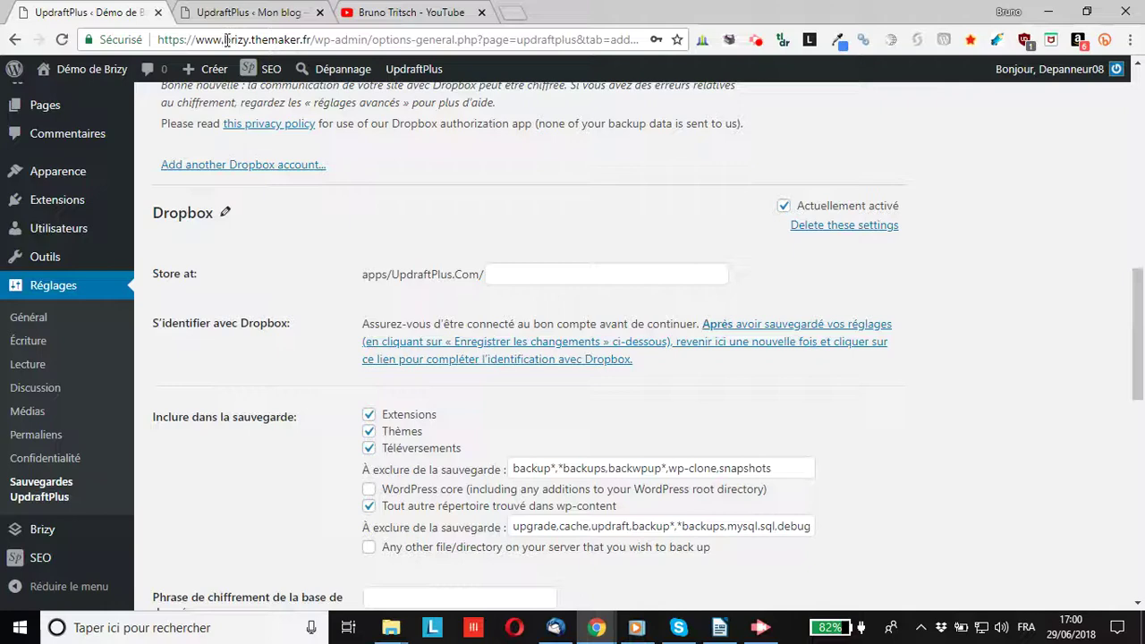
drag(227, 40, 310, 42)
right_click(307, 40)
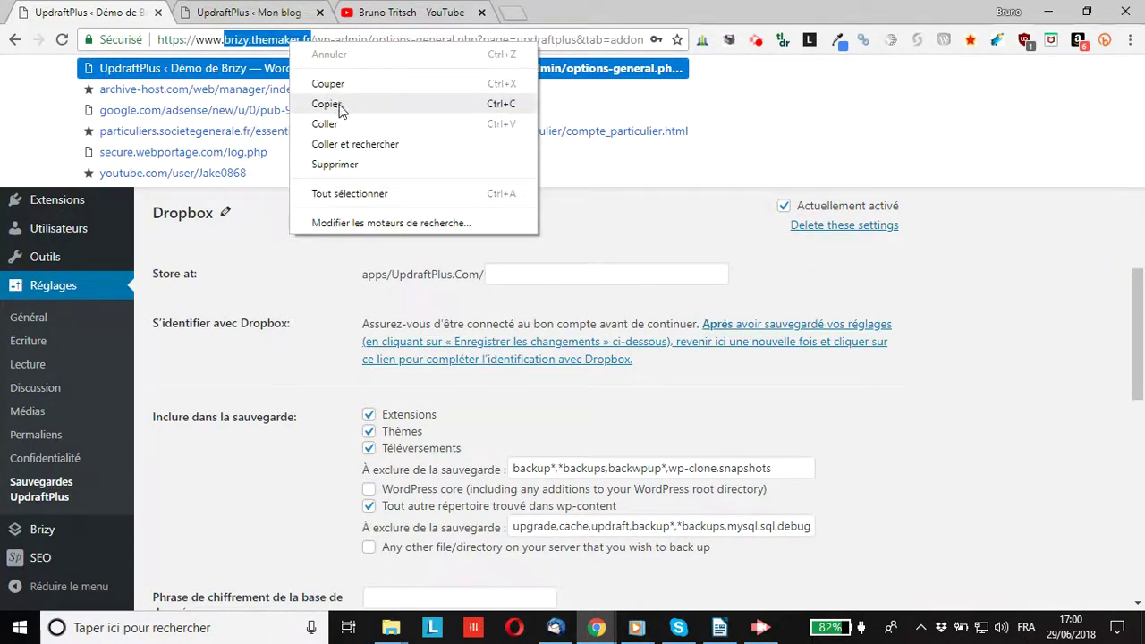
click(330, 103)
click(557, 275)
right_click(560, 279)
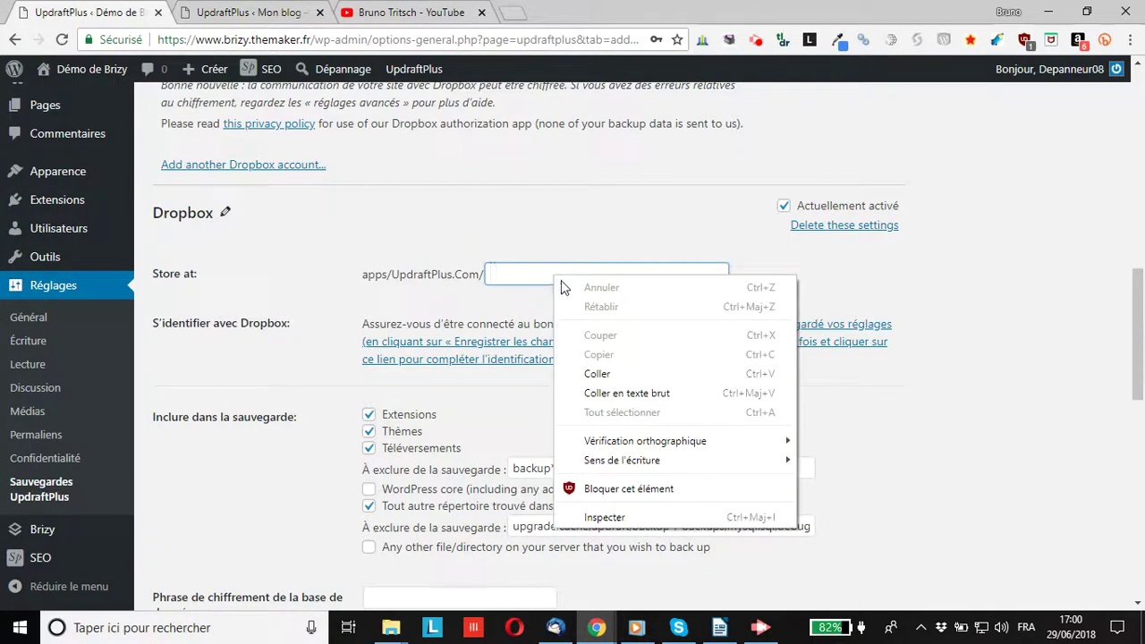
click(619, 375)
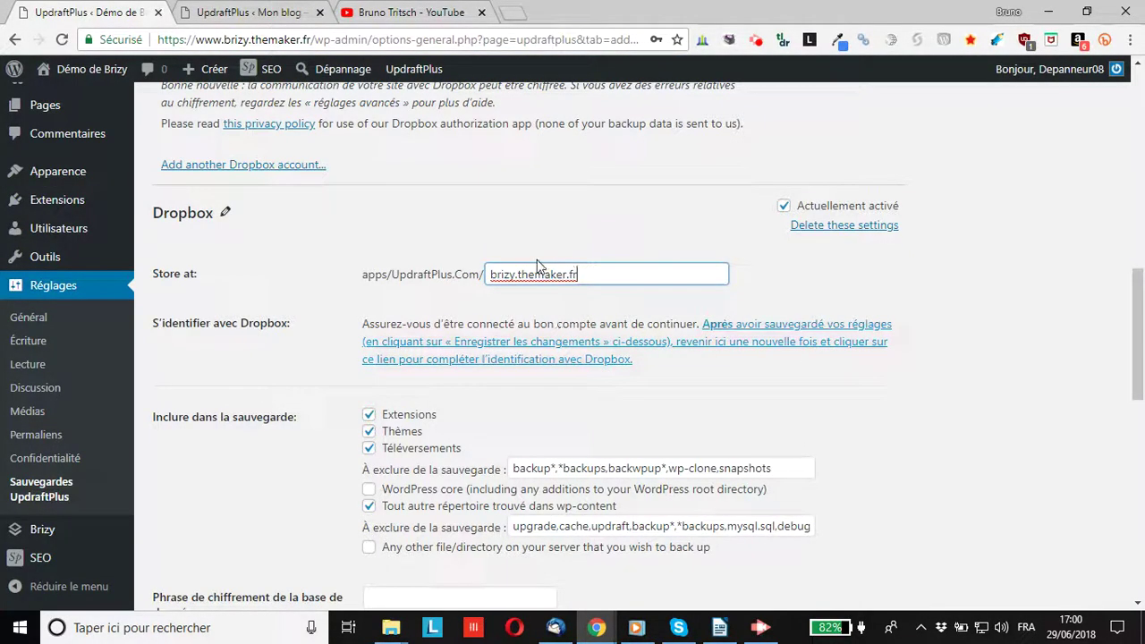
- Toggle the Extensions option off and back on in the list of content included in the backup
scroll(537, 268, down, 1)
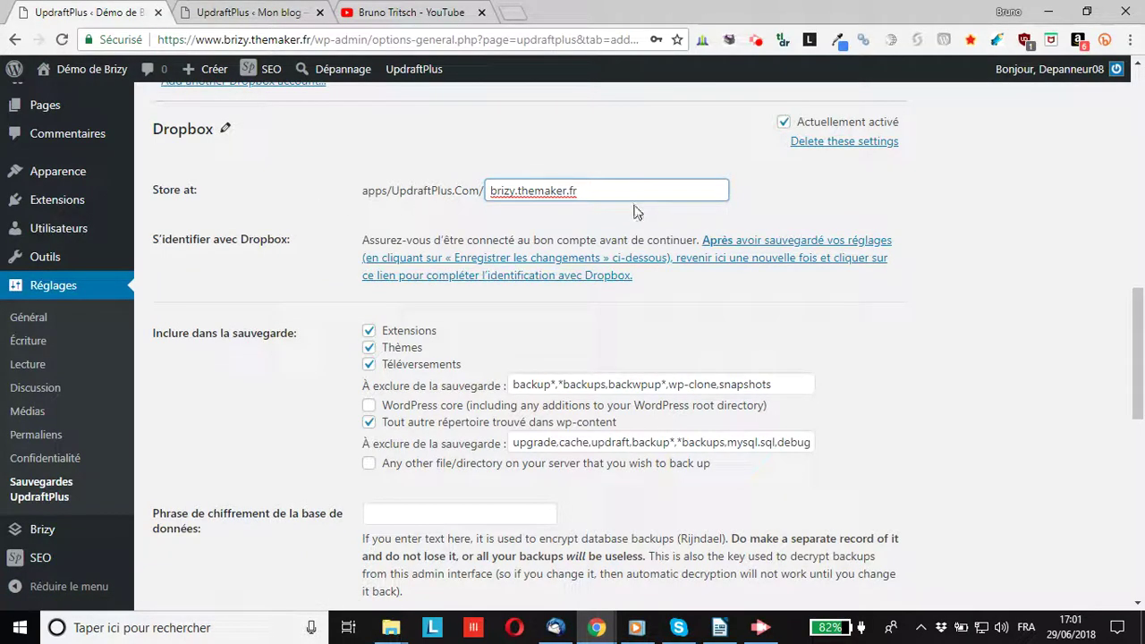
scroll(673, 228, down, 2)
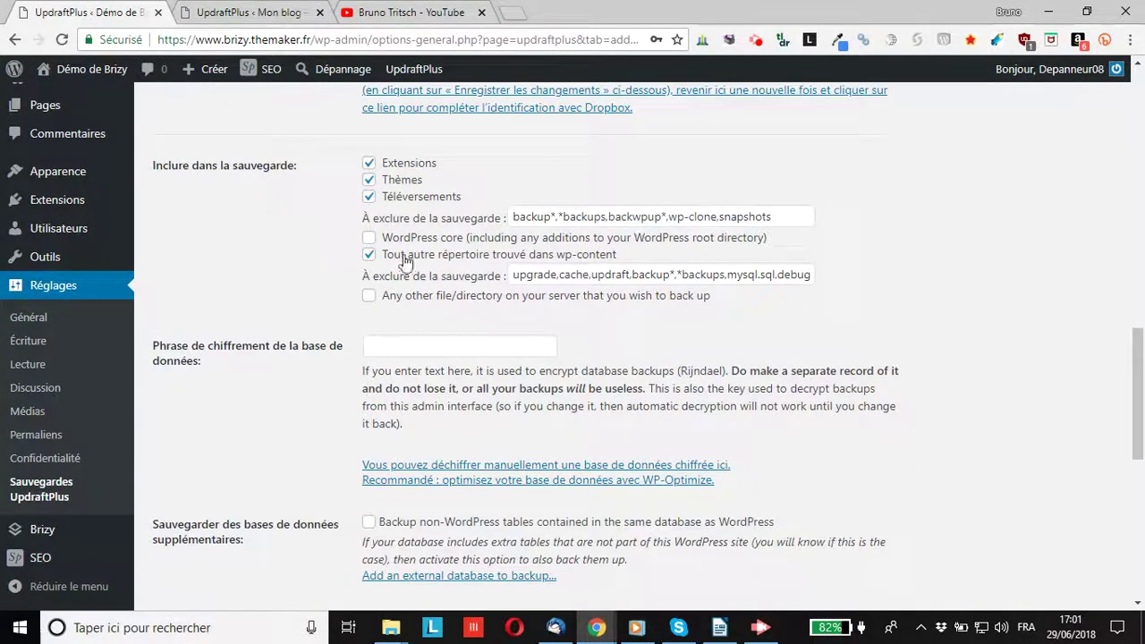
click(368, 196)
click(370, 164)
click(369, 164)
click(369, 163)
click(369, 163)
- Review the database encryption phrase, additional database and email report settings
scroll(327, 223, down, 1)
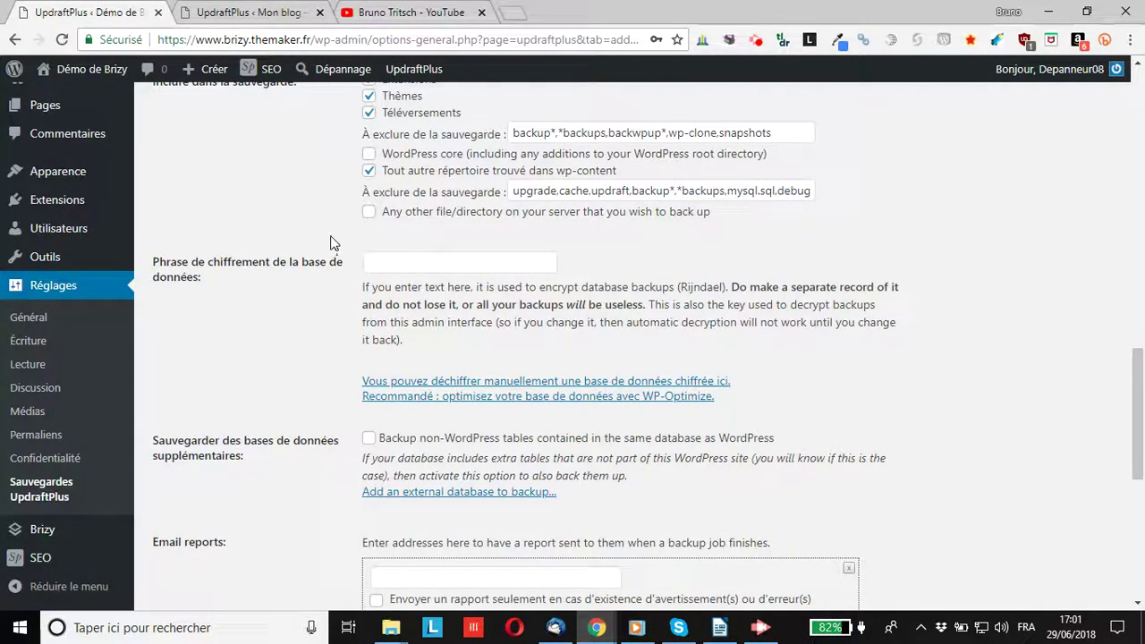
scroll(340, 234, down, 1)
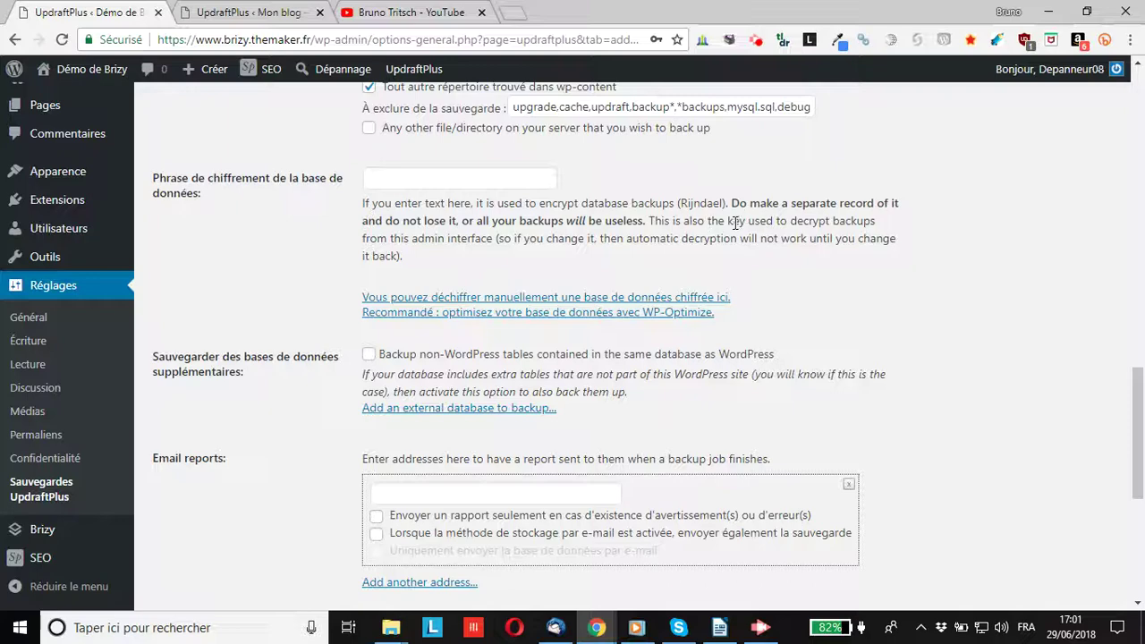
scroll(733, 224, down, 1)
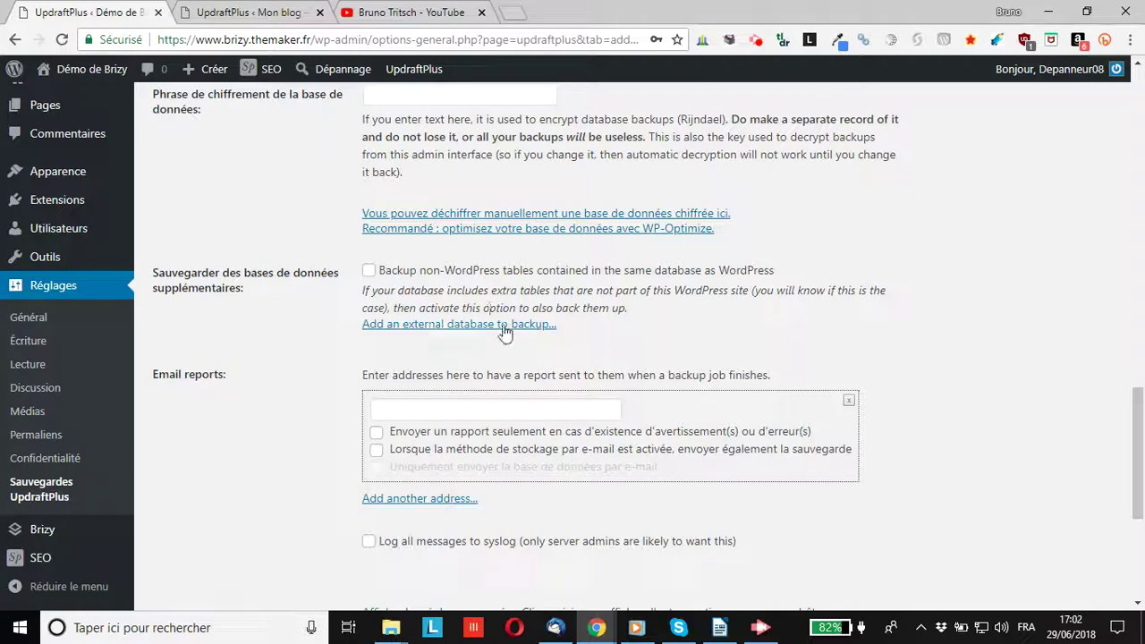
- Examine the email report options, opening the recipient address field and leaving it empty
scroll(500, 331, down, 1)
scroll(496, 327, down, 1)
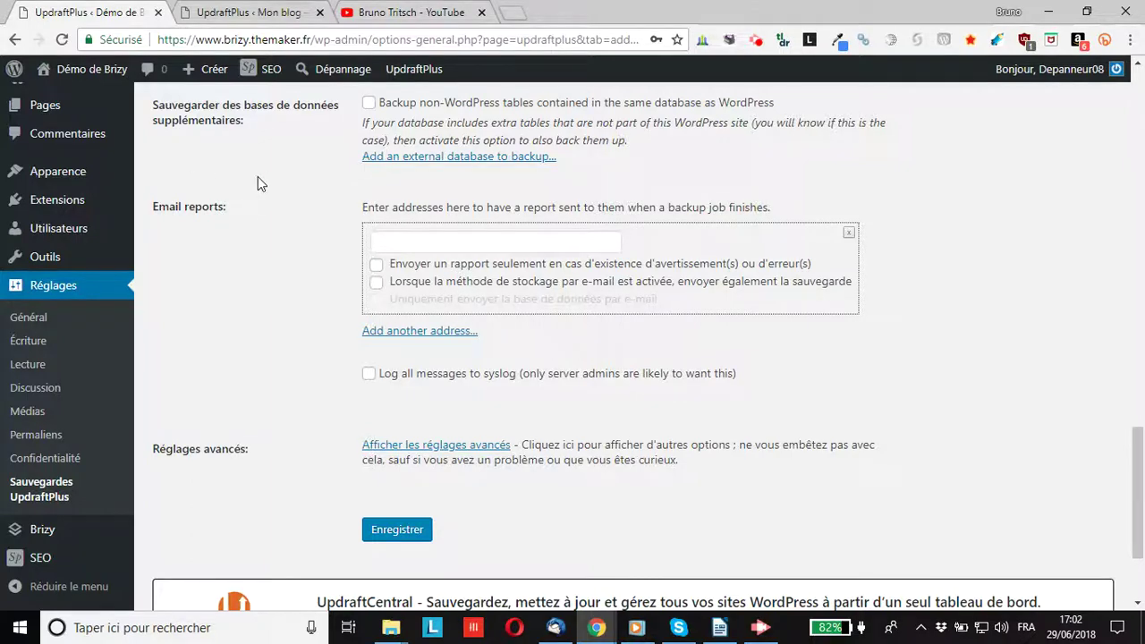
scroll(257, 182, down, 1)
click(420, 154)
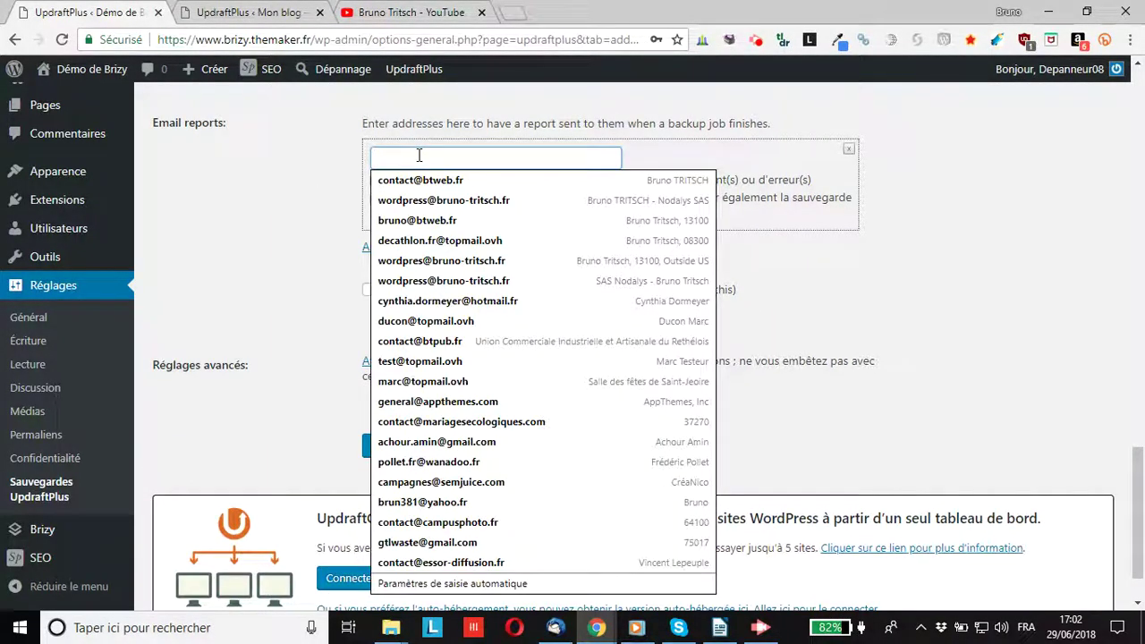
click(256, 170)
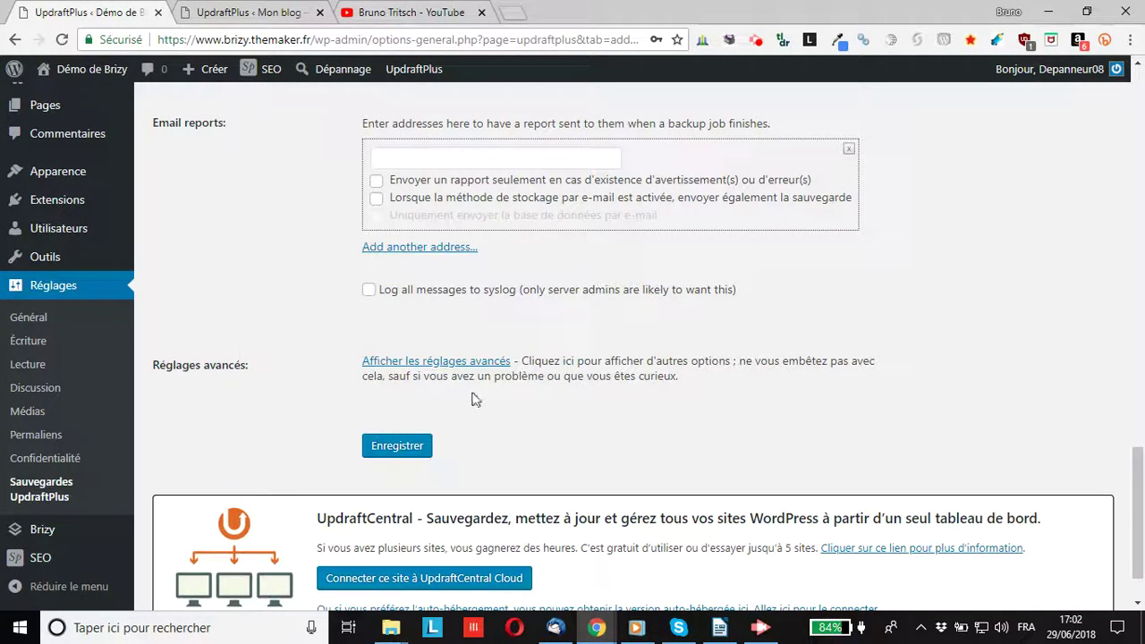
- Show the advanced settings and review the archive splitting, local backup deletion and backup directory options
click(442, 365)
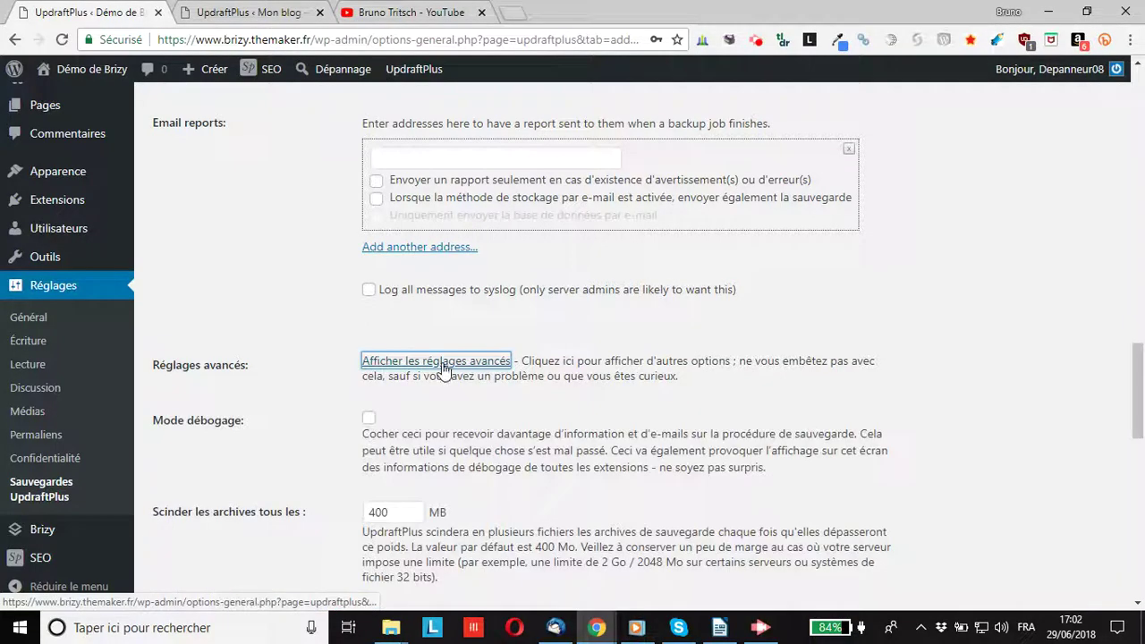
scroll(443, 367, down, 2)
scroll(442, 366, down, 2)
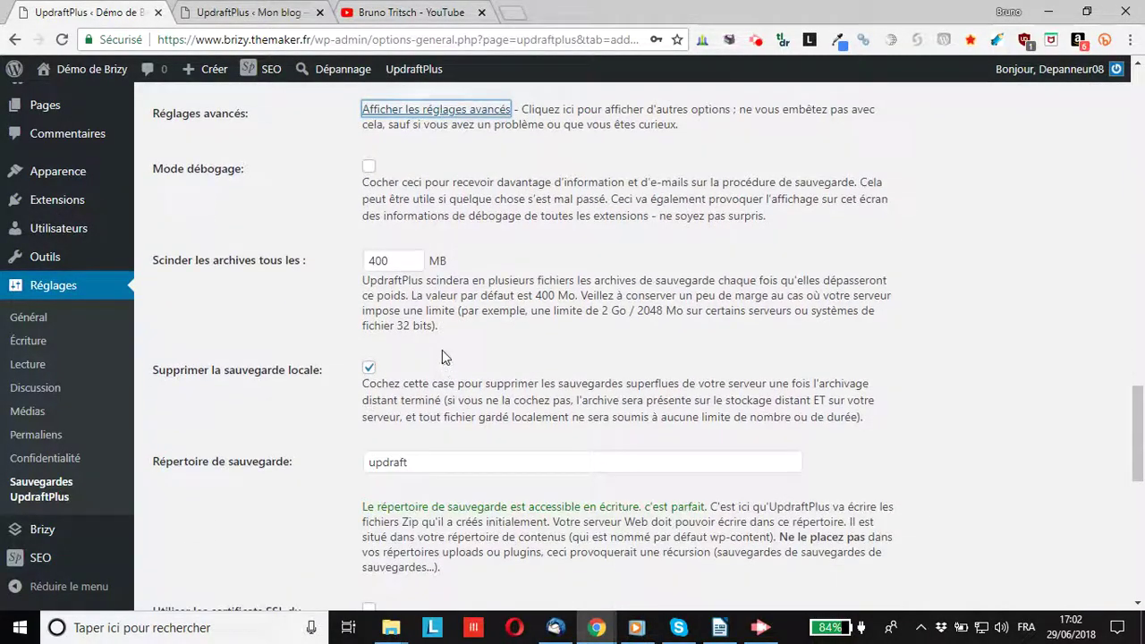
scroll(517, 233, down, 1)
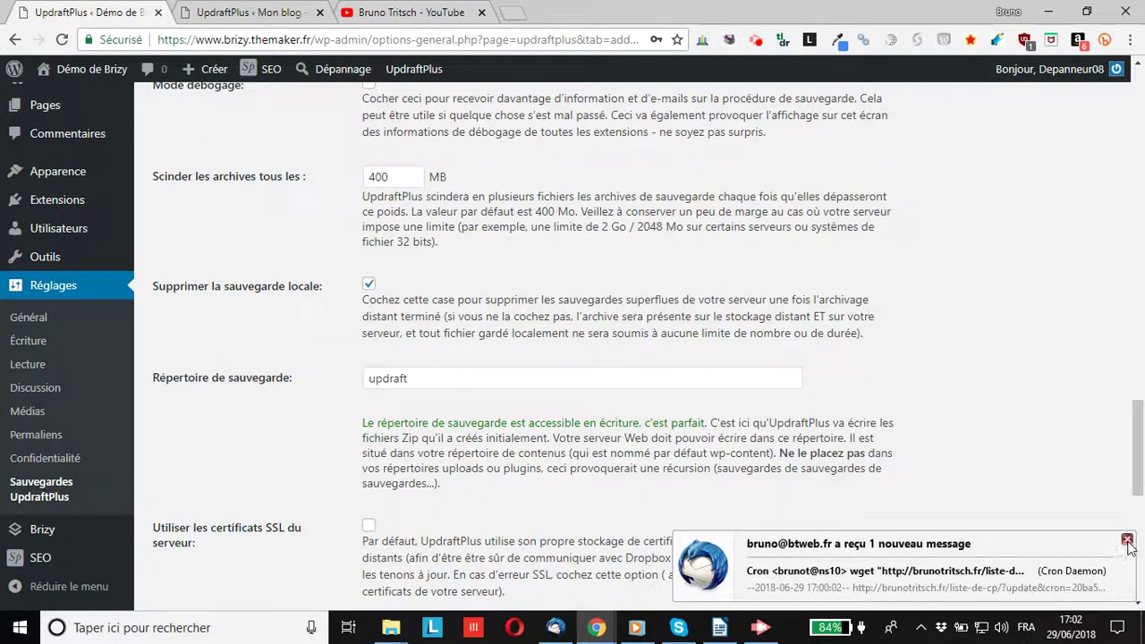
click(1127, 540)
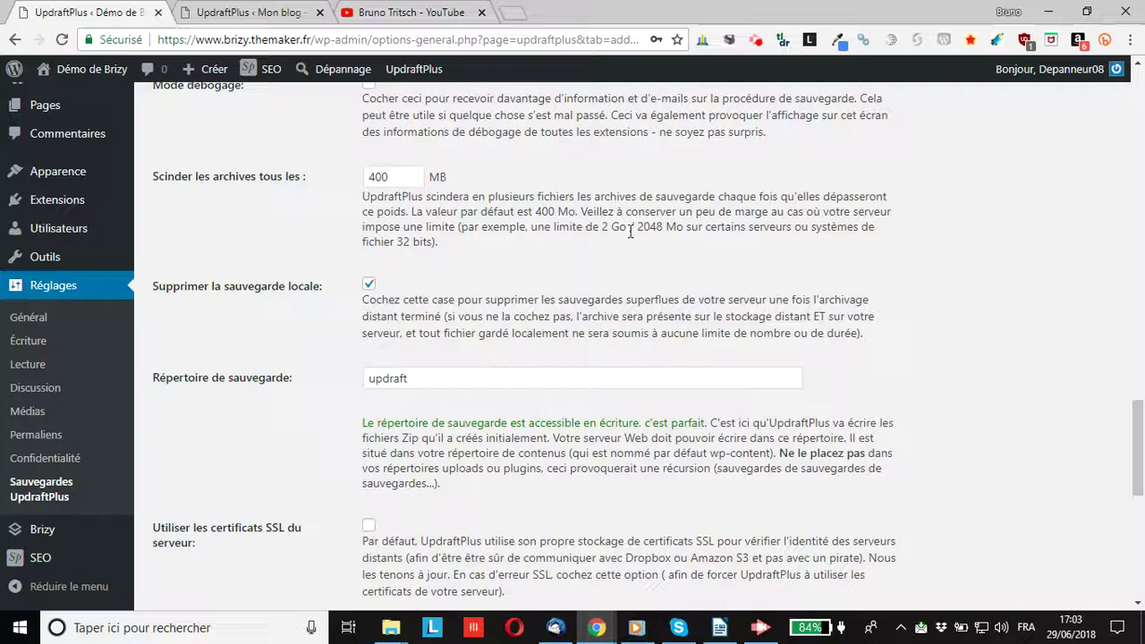
scroll(398, 284, down, 1)
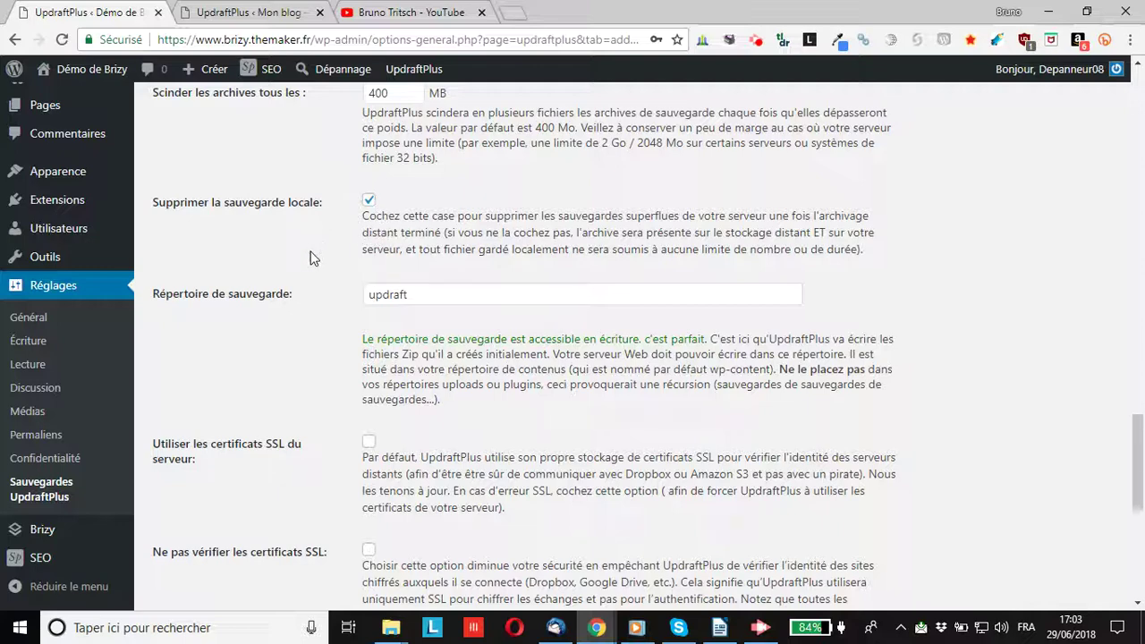
scroll(306, 250, down, 2)
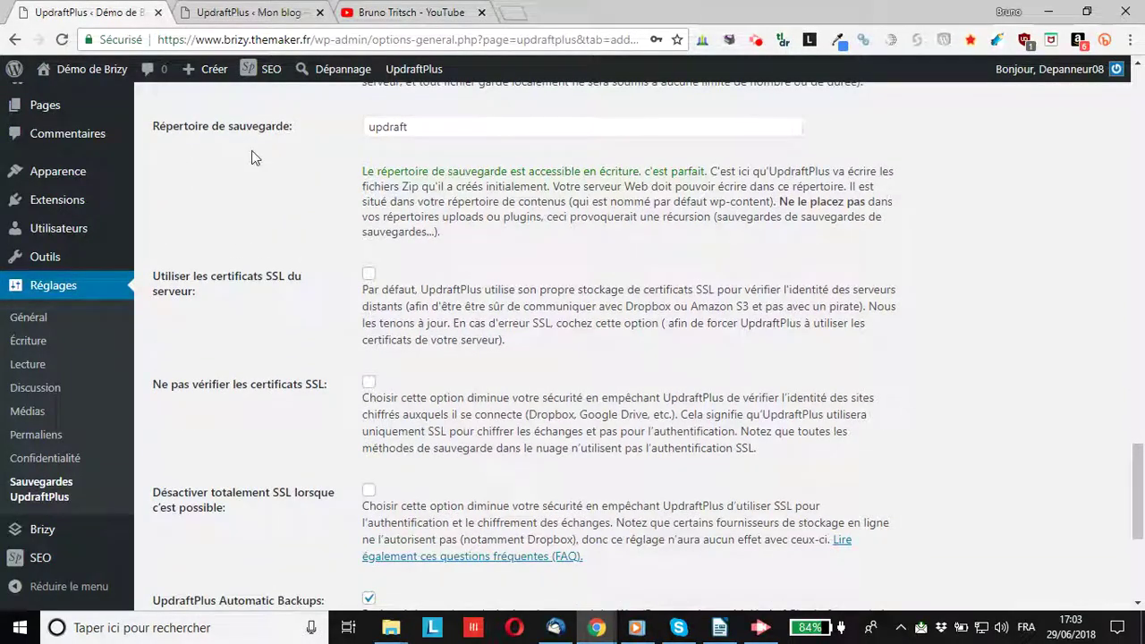
scroll(259, 161, up, 1)
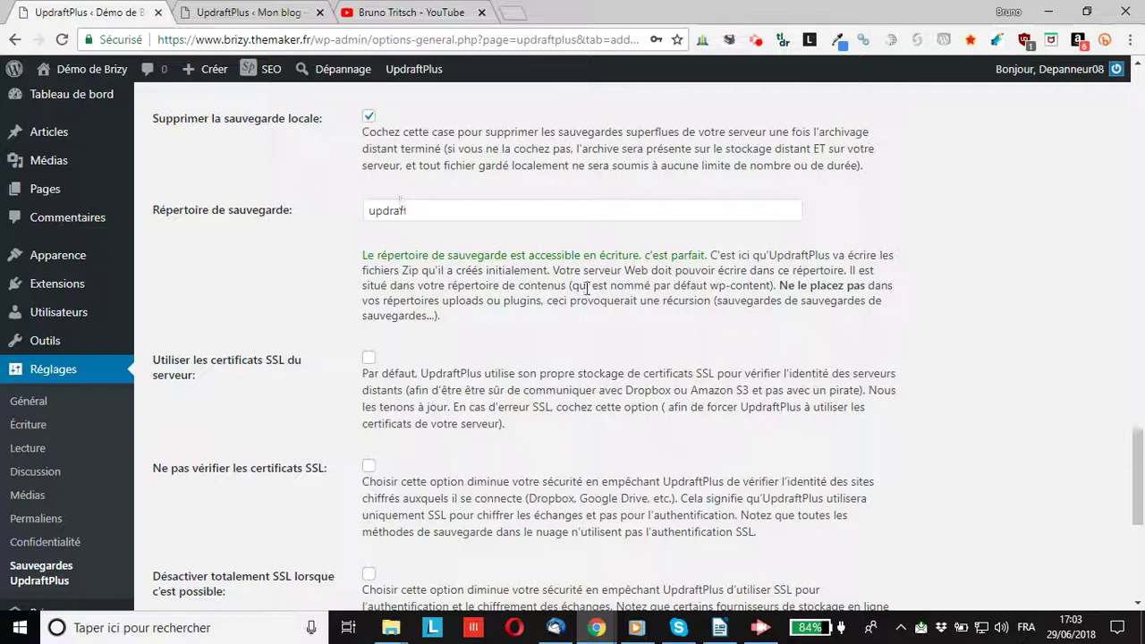
- Review the SSL certificate and automatic backup options, and save the UpdraftPlus settings
scroll(581, 288, down, 1)
scroll(559, 291, down, 1)
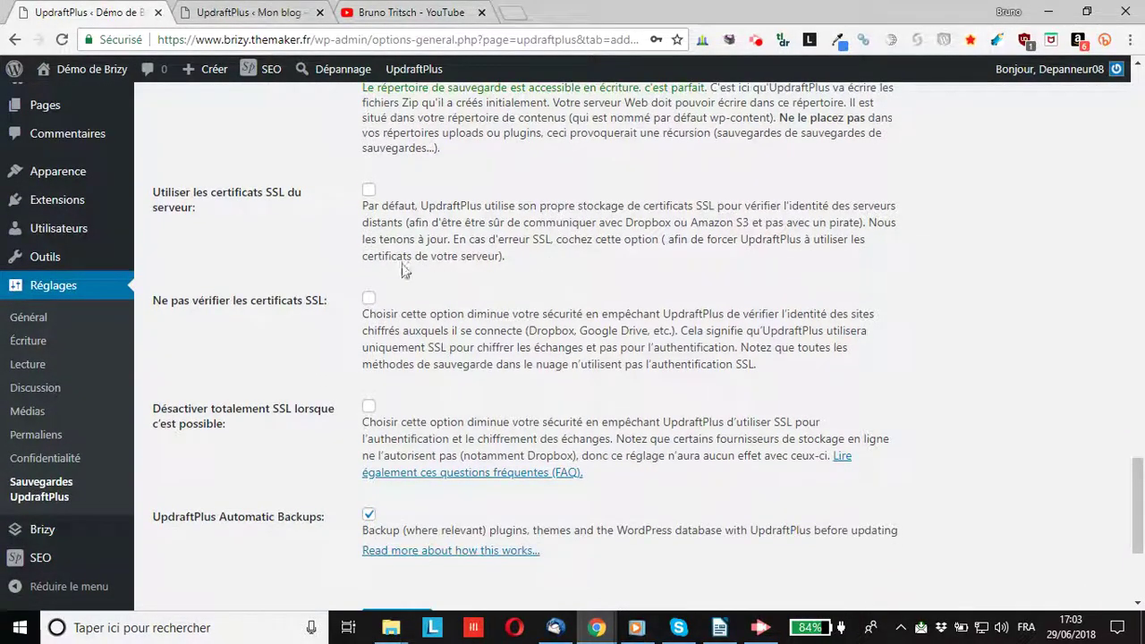
scroll(389, 254, down, 1)
scroll(387, 253, down, 1)
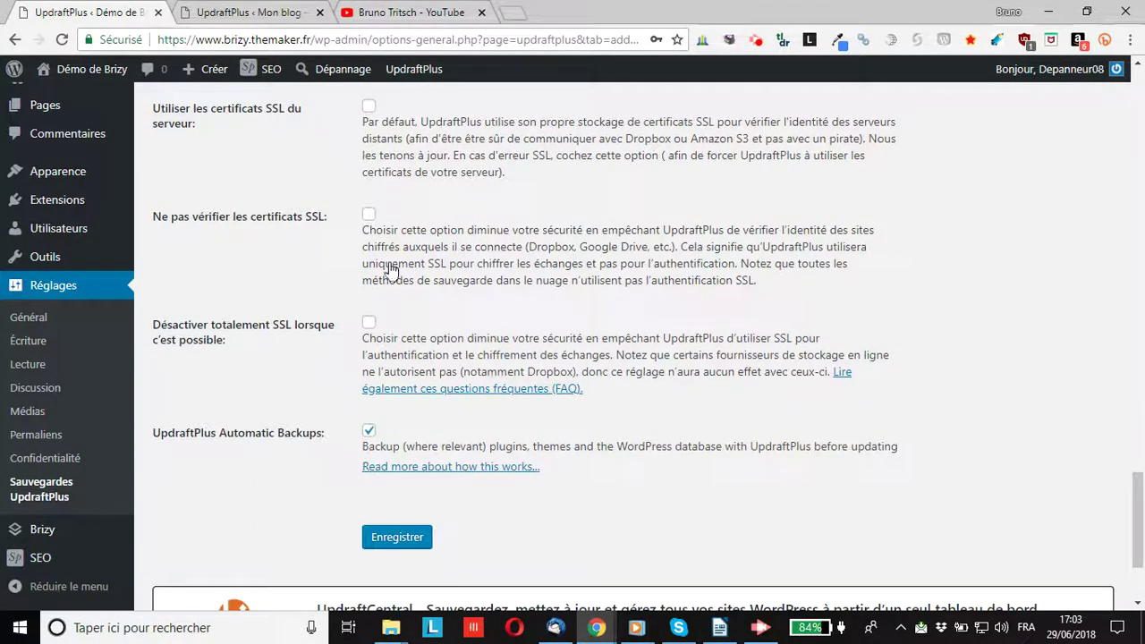
scroll(392, 268, down, 1)
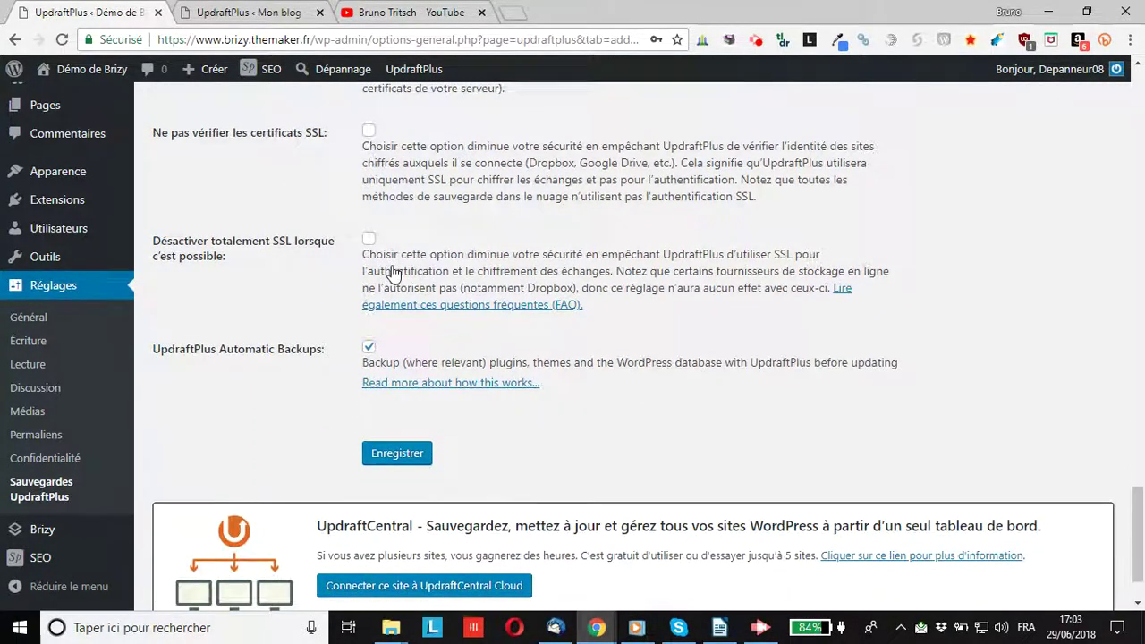
scroll(394, 271, down, 1)
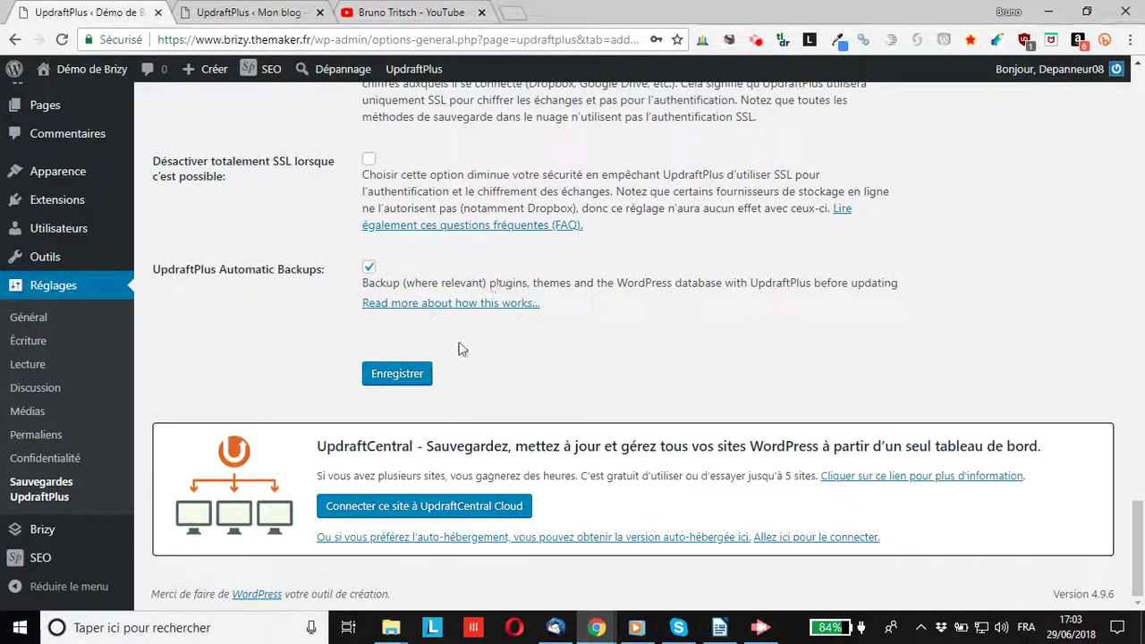
click(391, 379)
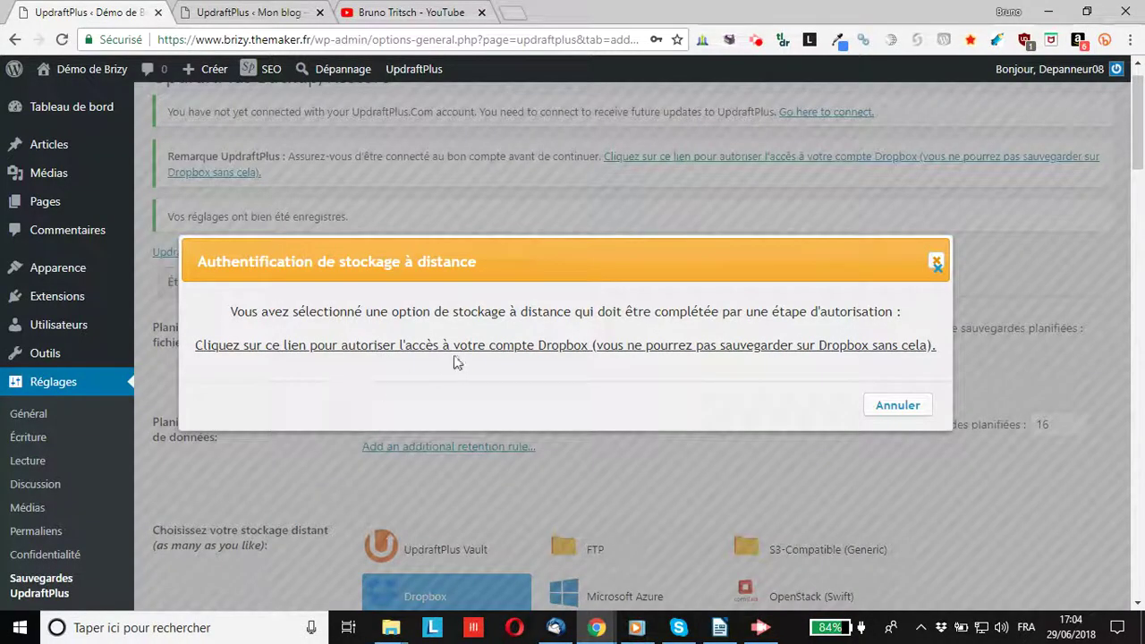
- Authorize UpdraftPlus to access the Dropbox account, complete the setup and check the current backup status
click(551, 350)
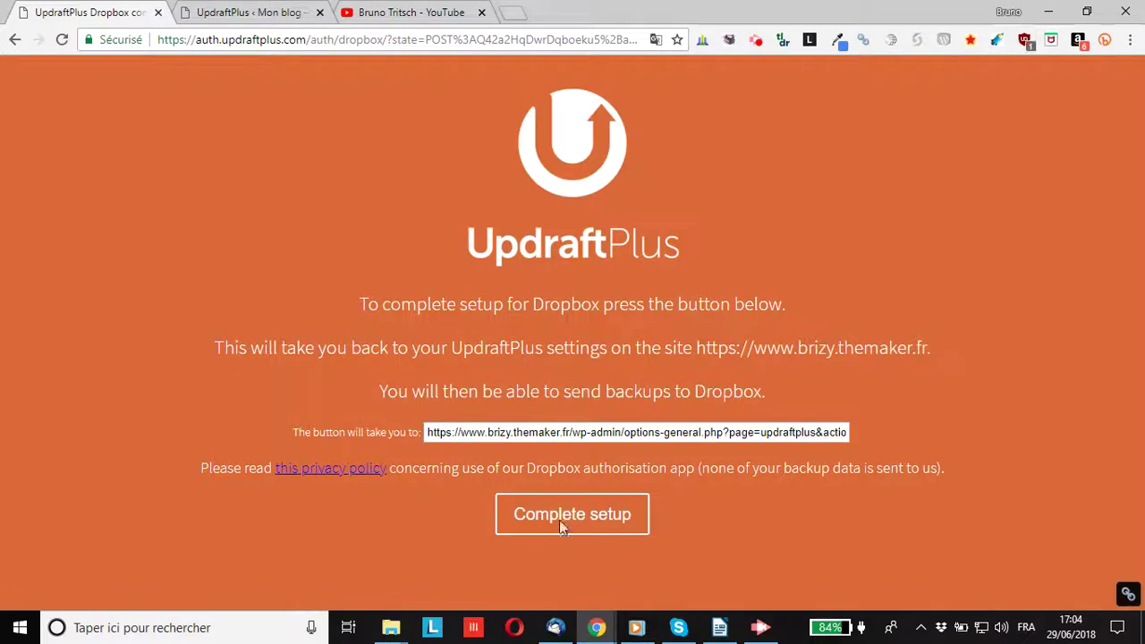
click(564, 518)
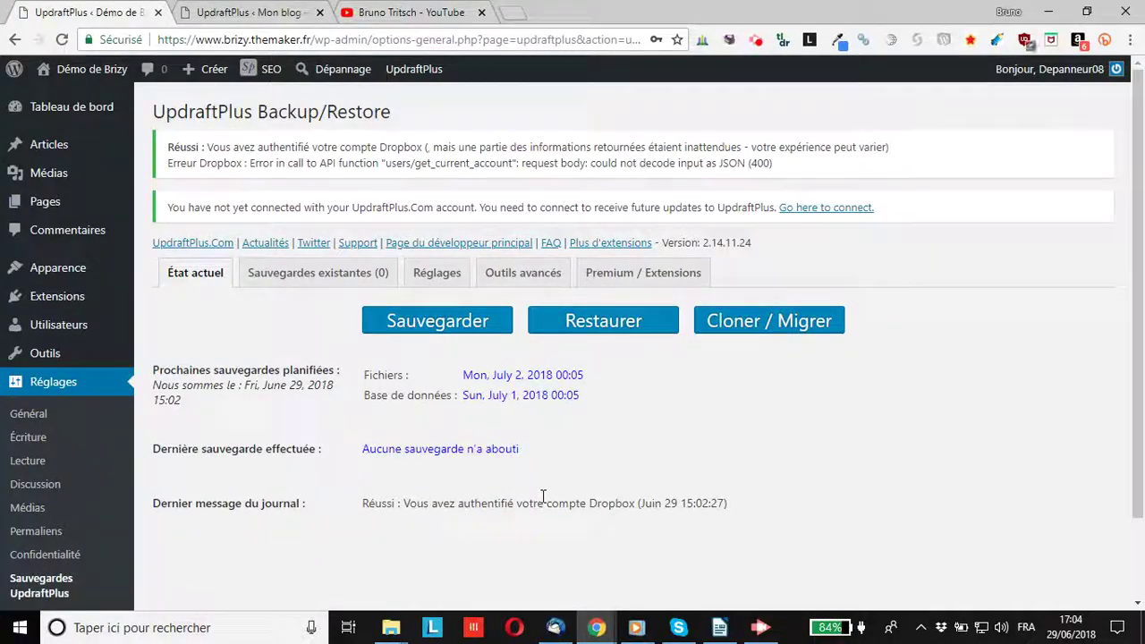
scroll(601, 425, down, 1)
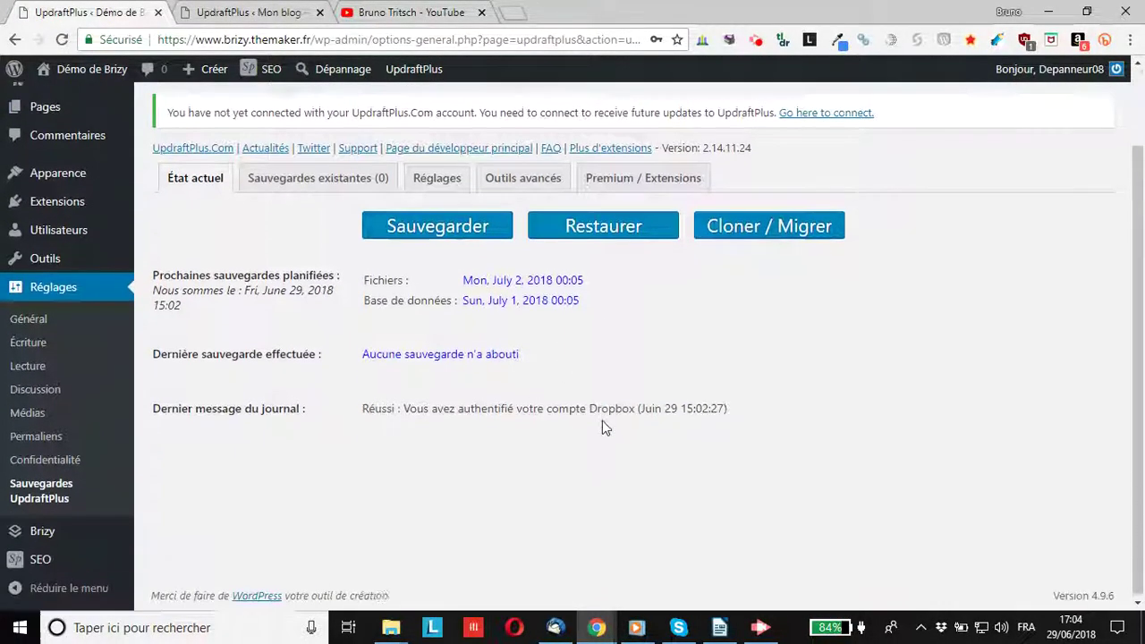
scroll(600, 426, up, 1)
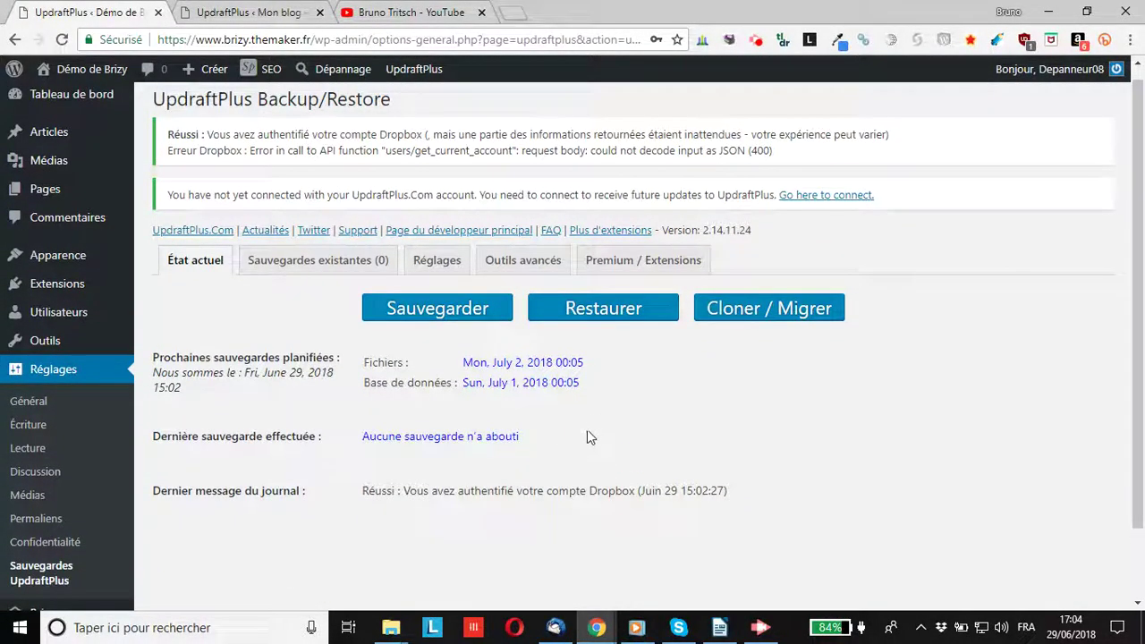